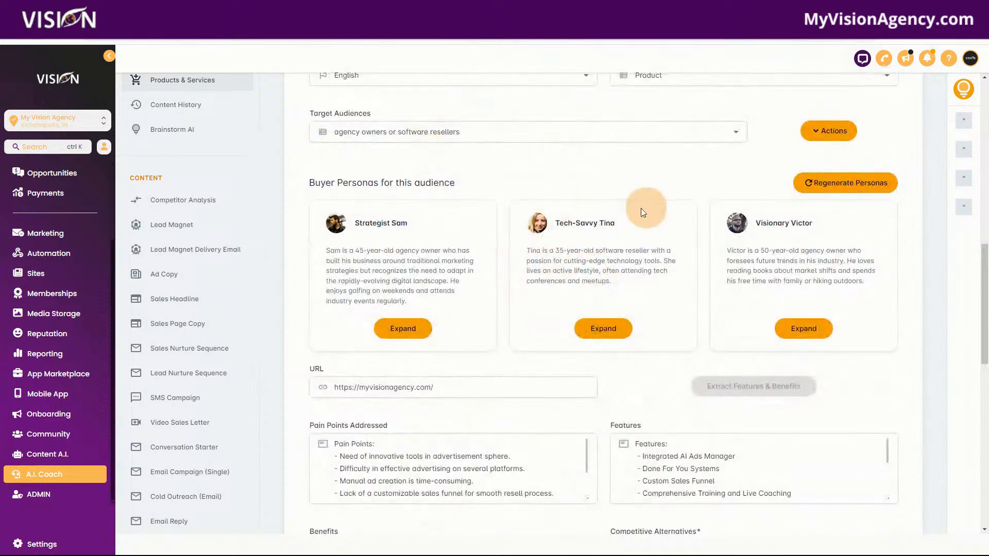
Step: Open the Lead Magnet (opt-in offer) content generator from the product's positioning page
{"action": "scroll", "coordinate": [606, 247], "scroll_direction": "down", "scroll_amount": 5}
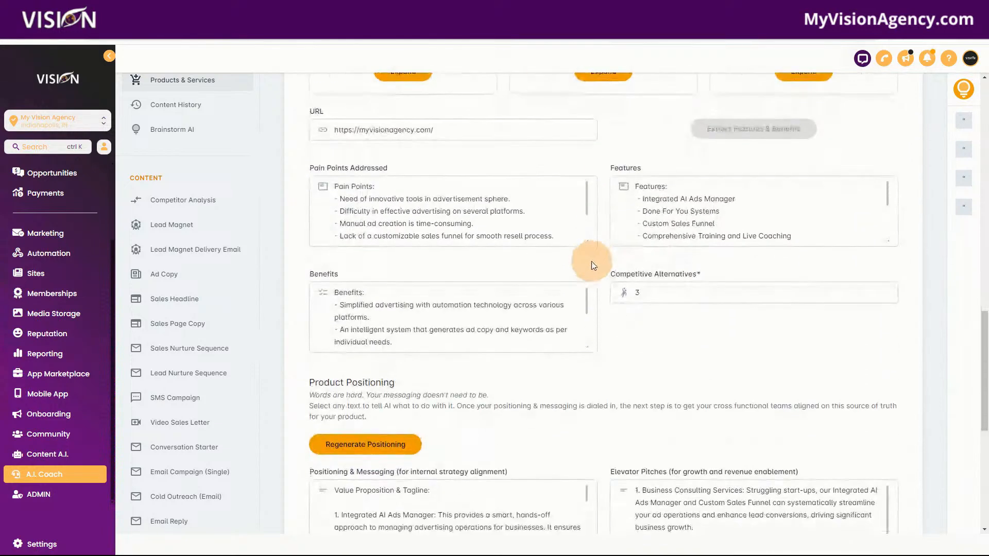
{"action": "scroll", "coordinate": [533, 271], "scroll_direction": "up", "scroll_amount": 4}
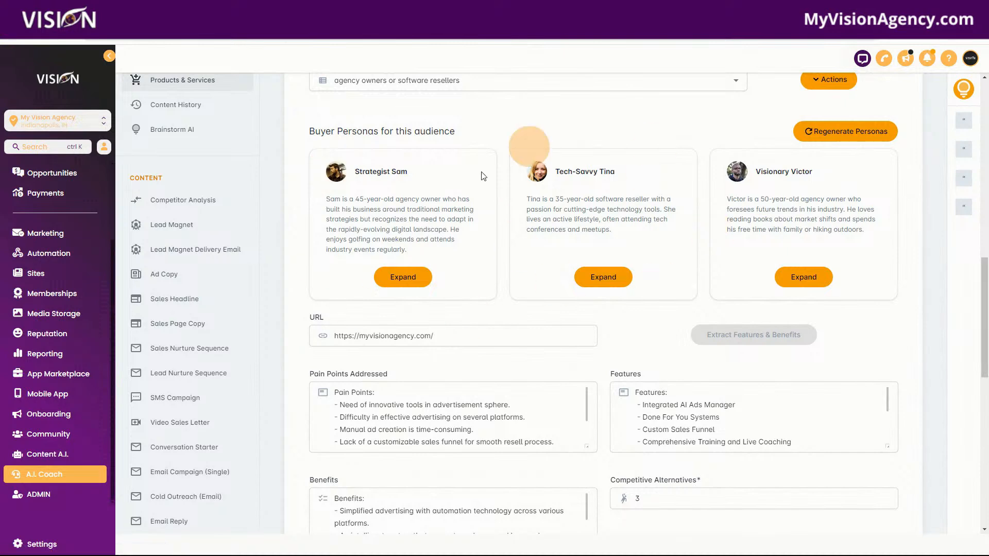
{"action": "scroll", "coordinate": [165, 308], "scroll_direction": "down", "scroll_amount": 3}
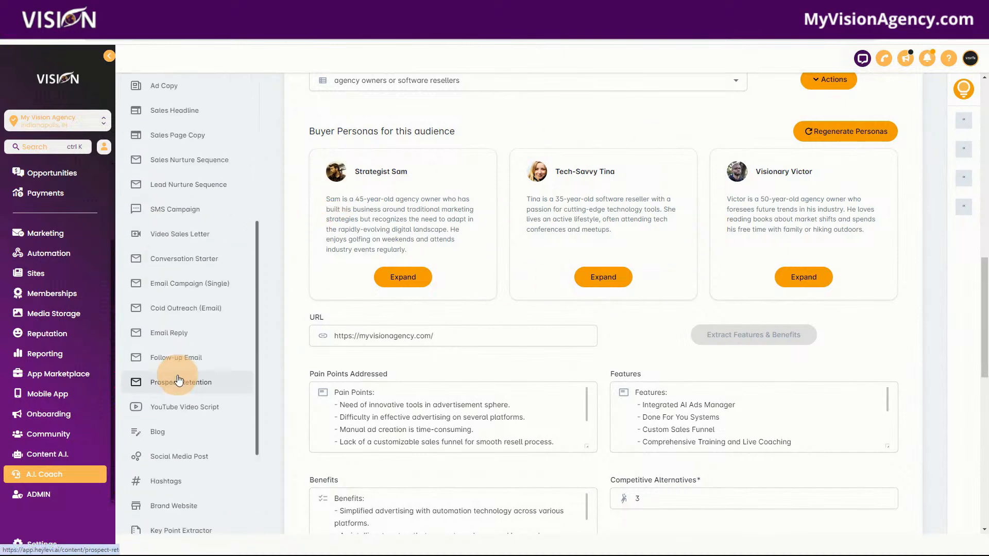
{"action": "scroll", "coordinate": [178, 381], "scroll_direction": "up", "scroll_amount": 4}
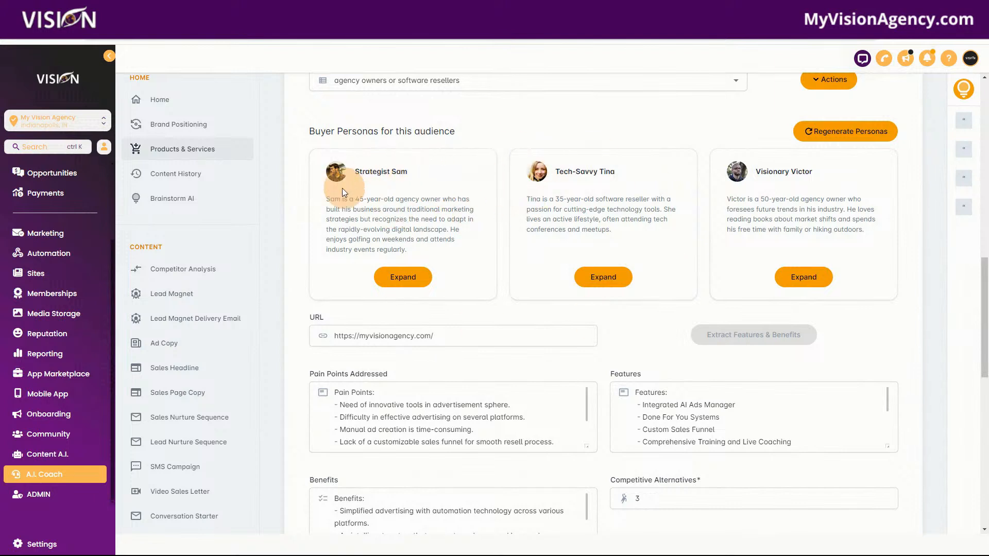
{"action": "left_click", "coordinate": [162, 288]}
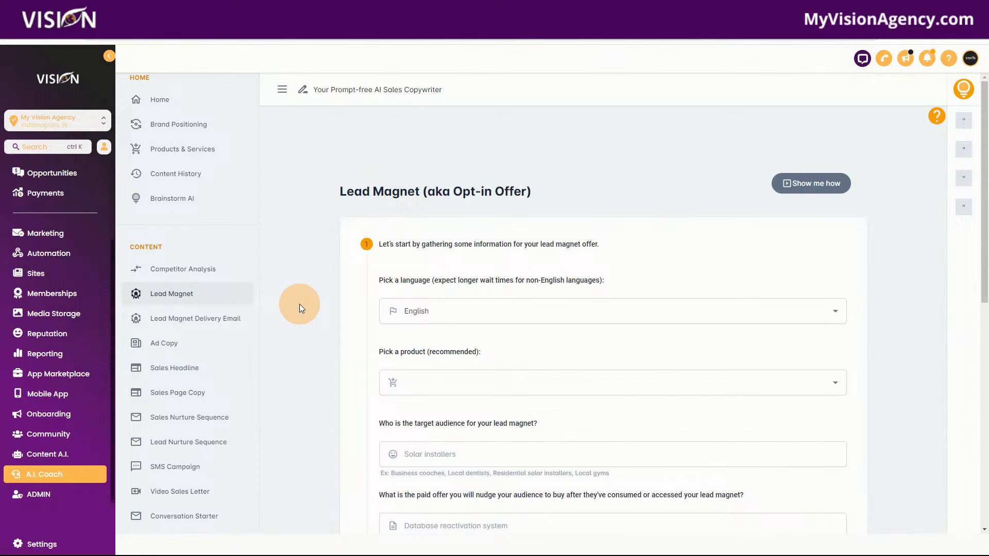
{"action": "scroll", "coordinate": [299, 303], "scroll_direction": "down", "scroll_amount": 1}
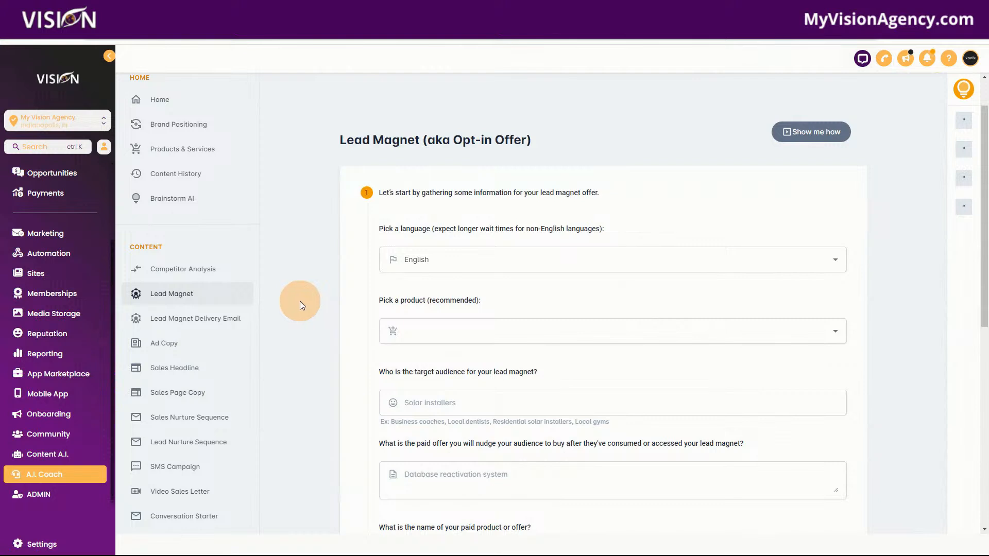
{"action": "scroll", "coordinate": [300, 301], "scroll_direction": "down", "scroll_amount": 2}
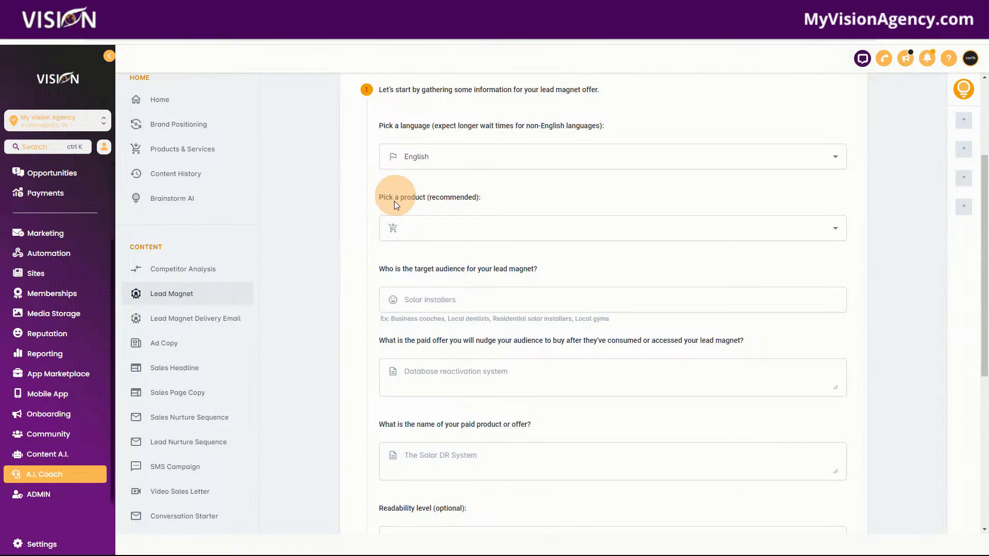
{"action": "left_click", "coordinate": [173, 299]}
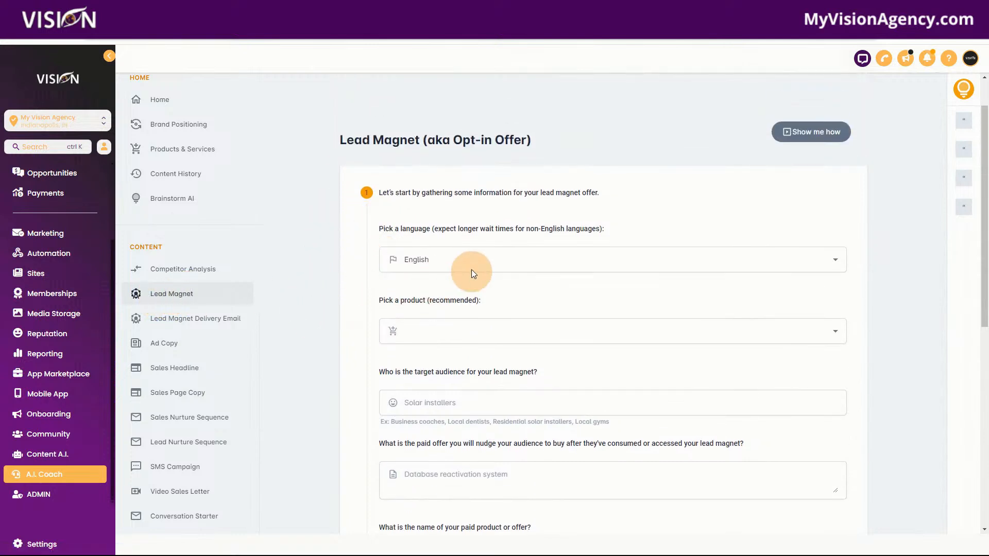
Step: Pick My Vision Agency as the lead magnet's product and "agency owners or software resellers" as its target audience
{"action": "left_click", "coordinate": [429, 327]}
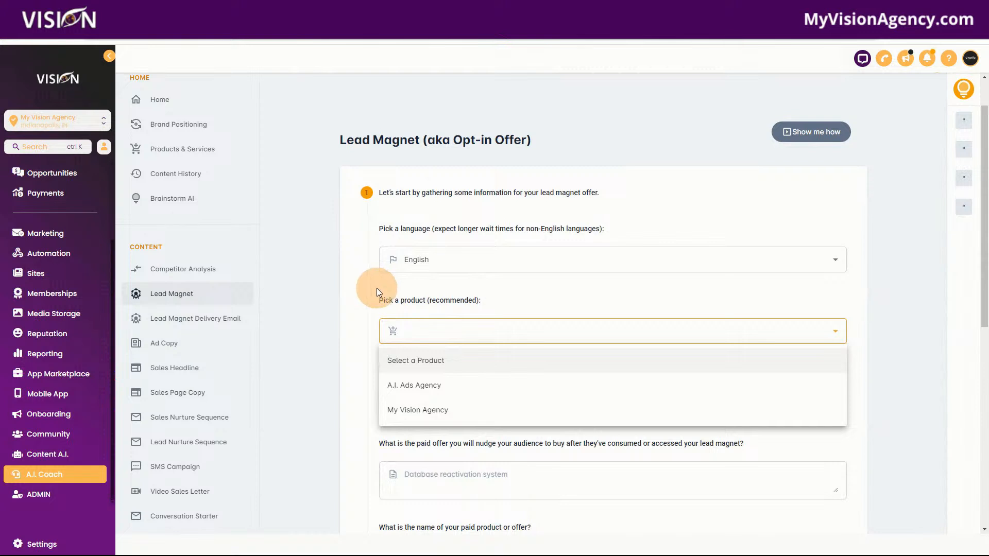
{"action": "scroll", "coordinate": [372, 286], "scroll_direction": "down", "scroll_amount": 1}
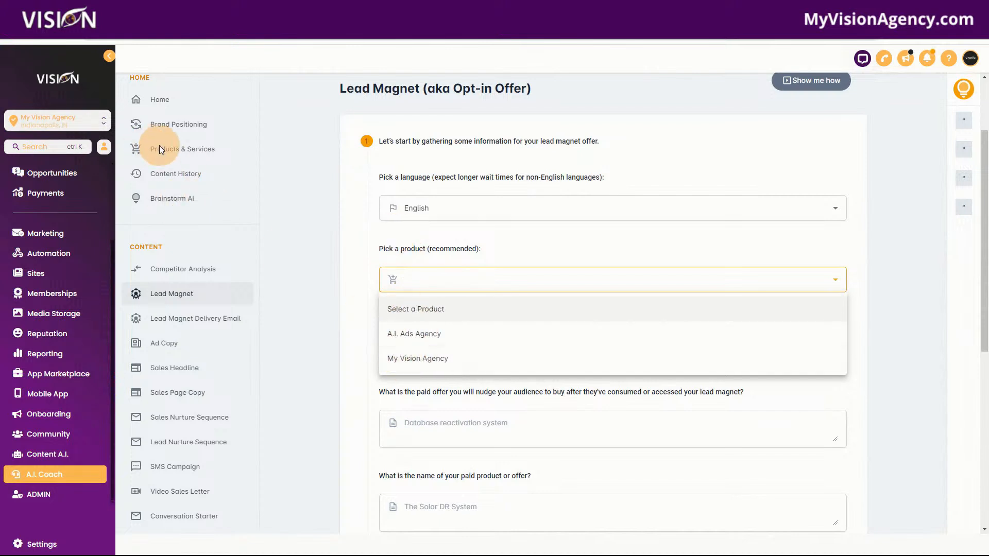
{"action": "left_click", "coordinate": [421, 359]}
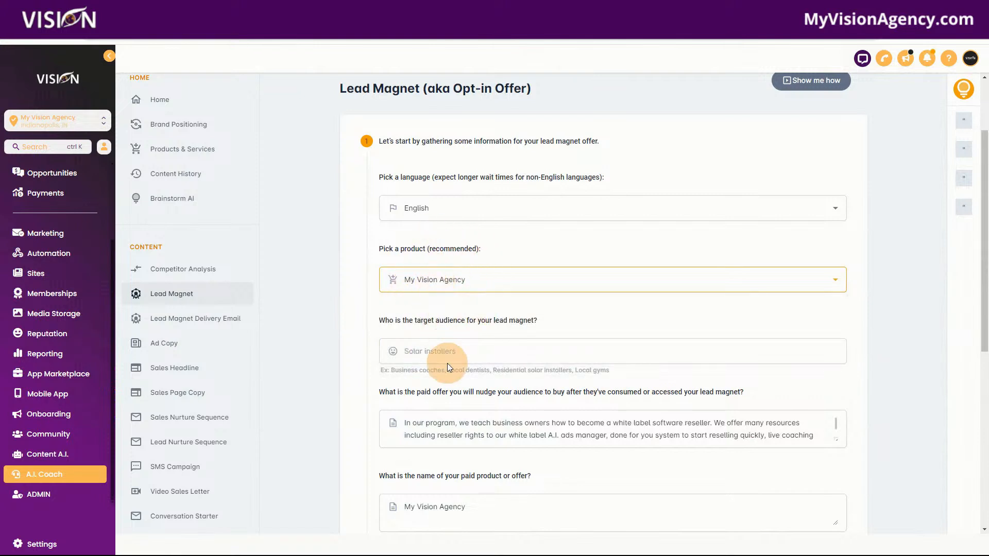
{"action": "scroll", "coordinate": [453, 351], "scroll_direction": "down", "scroll_amount": 1}
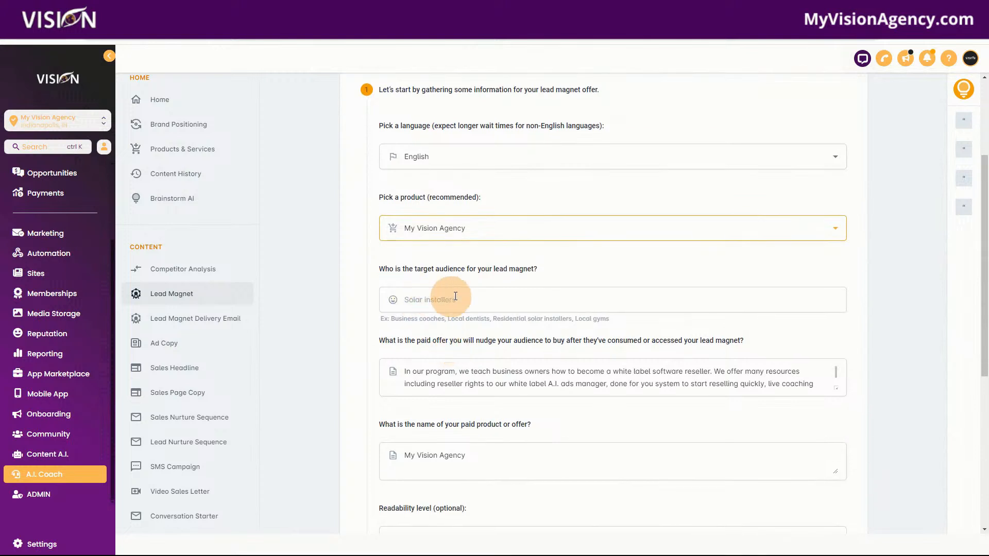
{"action": "left_click", "coordinate": [465, 296]}
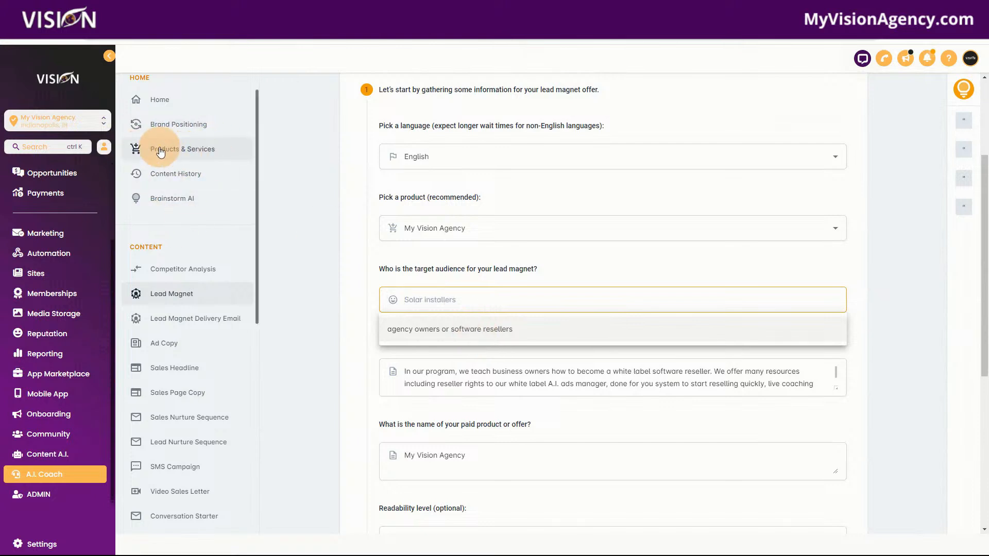
{"action": "left_click", "coordinate": [448, 332]}
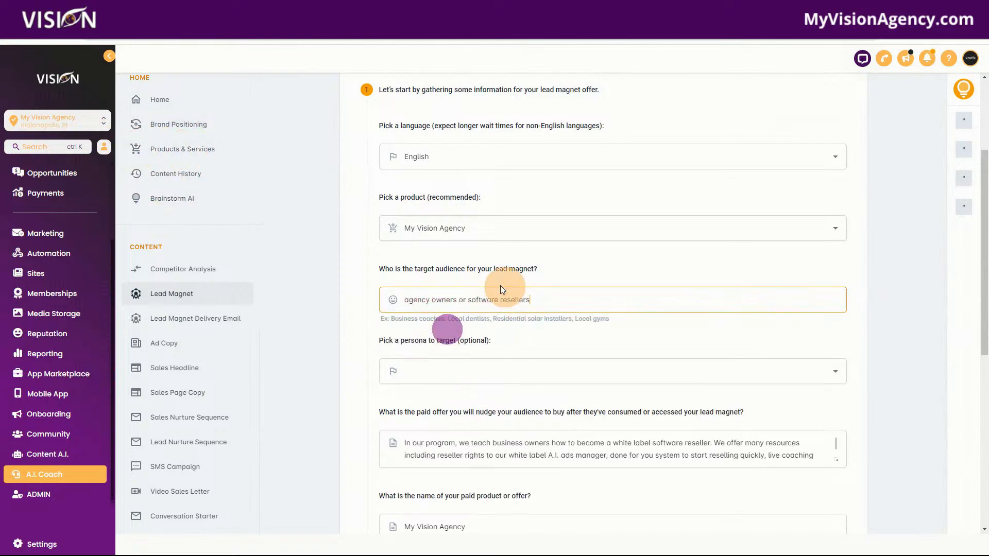
Step: Choose Tech-Savvy Tina as the persona to target with the lead magnet
{"action": "left_click", "coordinate": [433, 372]}
{"action": "scroll", "coordinate": [535, 334], "scroll_direction": "down", "scroll_amount": 3}
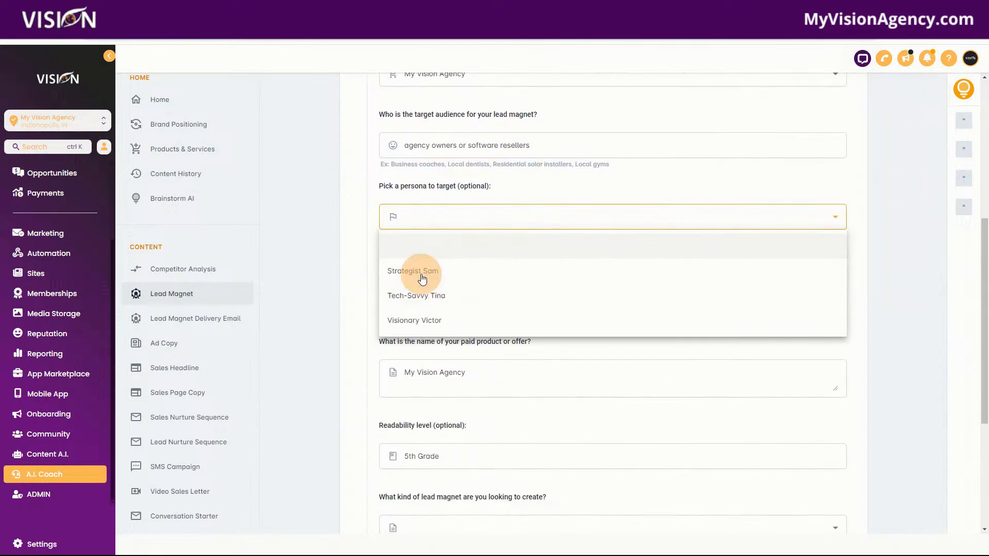
{"action": "mouse_move", "coordinate": [418, 272]}
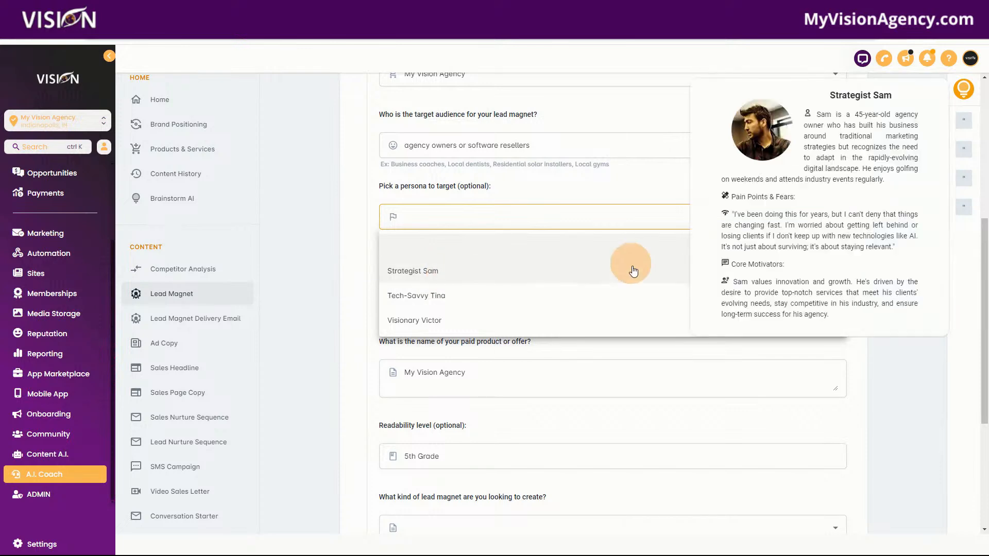
{"action": "left_click", "coordinate": [439, 298]}
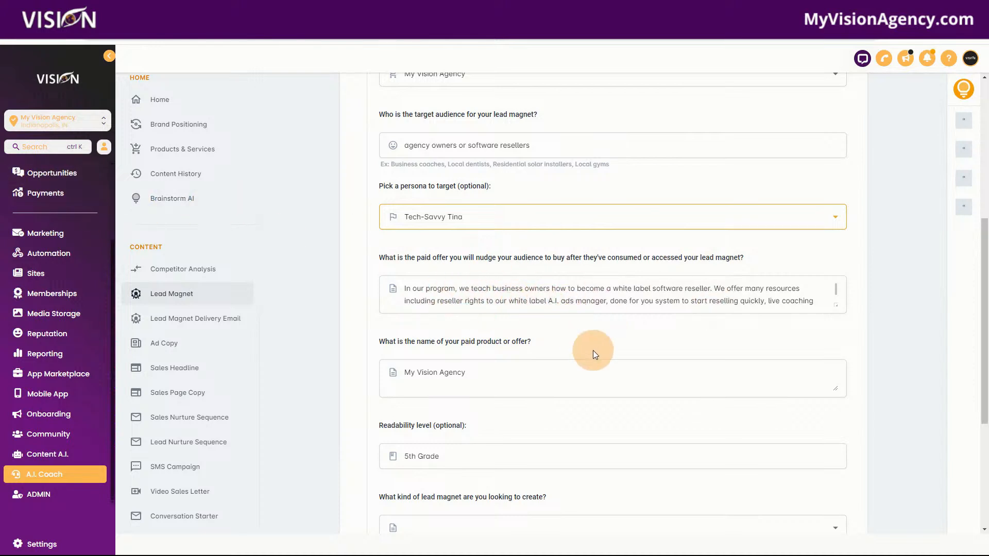
Step: Look through the readability level options for the lead magnet, leaving the level at 5th Grade
{"action": "scroll", "coordinate": [597, 343], "scroll_direction": "down", "scroll_amount": 2}
{"action": "scroll", "coordinate": [466, 270], "scroll_direction": "down", "scroll_amount": 1}
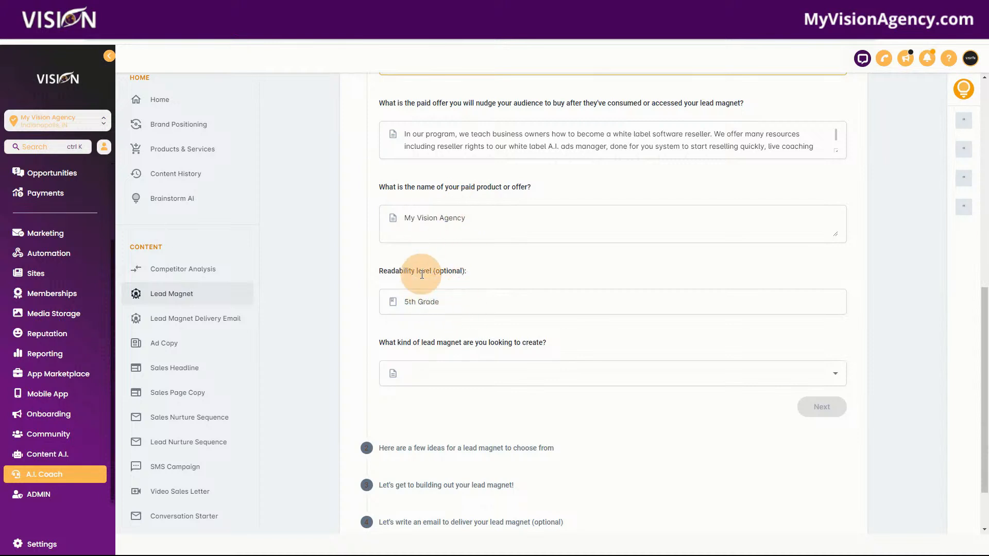
{"action": "left_click", "coordinate": [451, 303]}
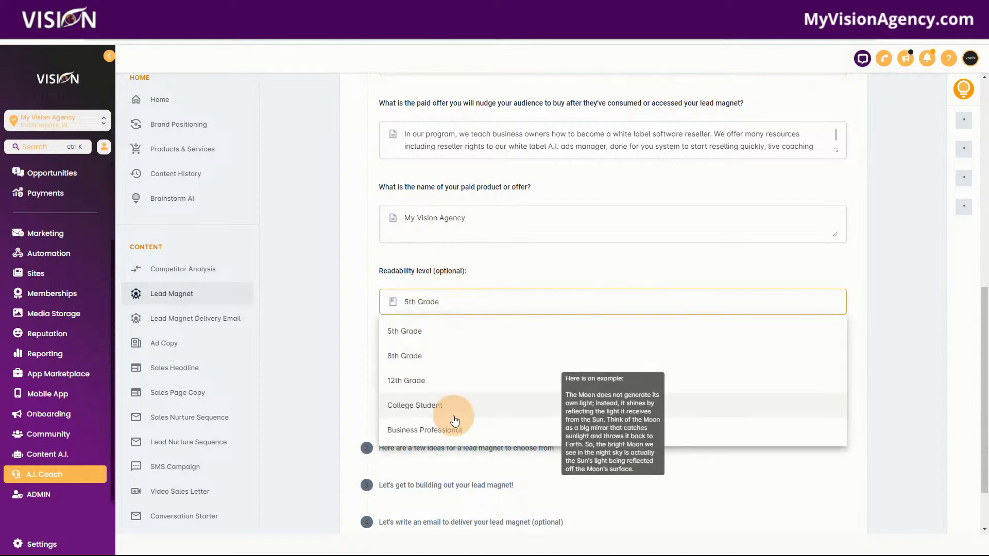
{"action": "left_click", "coordinate": [519, 270]}
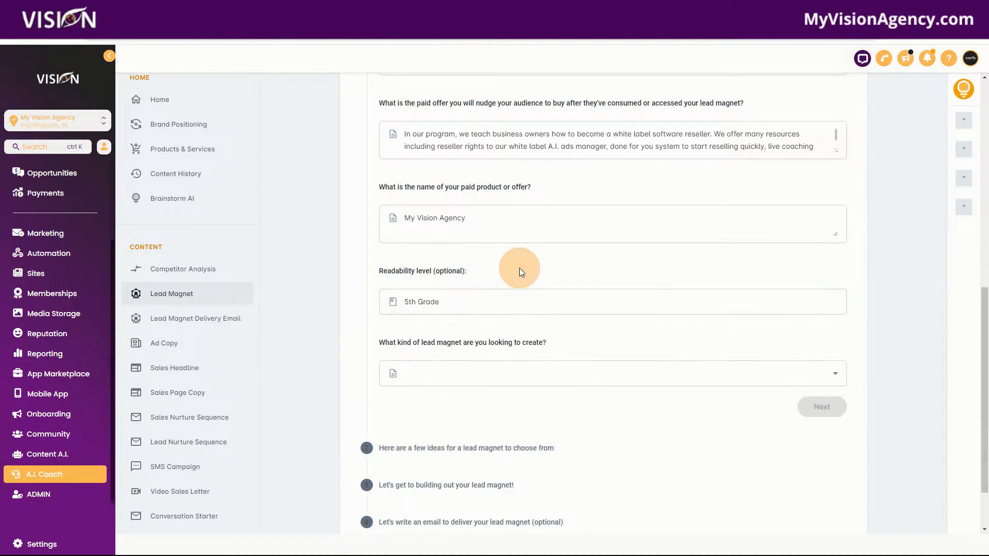
{"action": "left_click", "coordinate": [426, 305]}
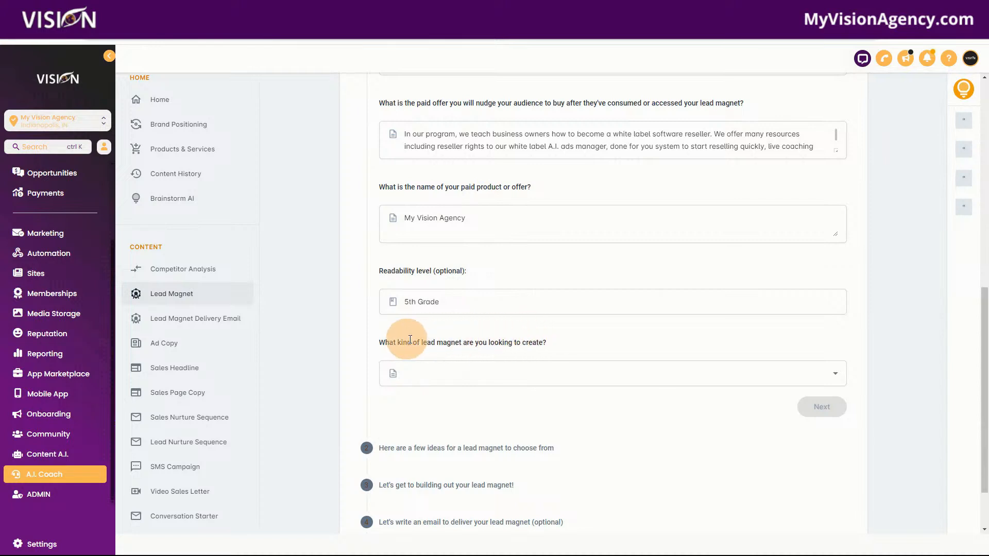
Step: Set the kind of lead magnet to Checklist and proceed to the generated lead magnet ideas
{"action": "left_click", "coordinate": [474, 377]}
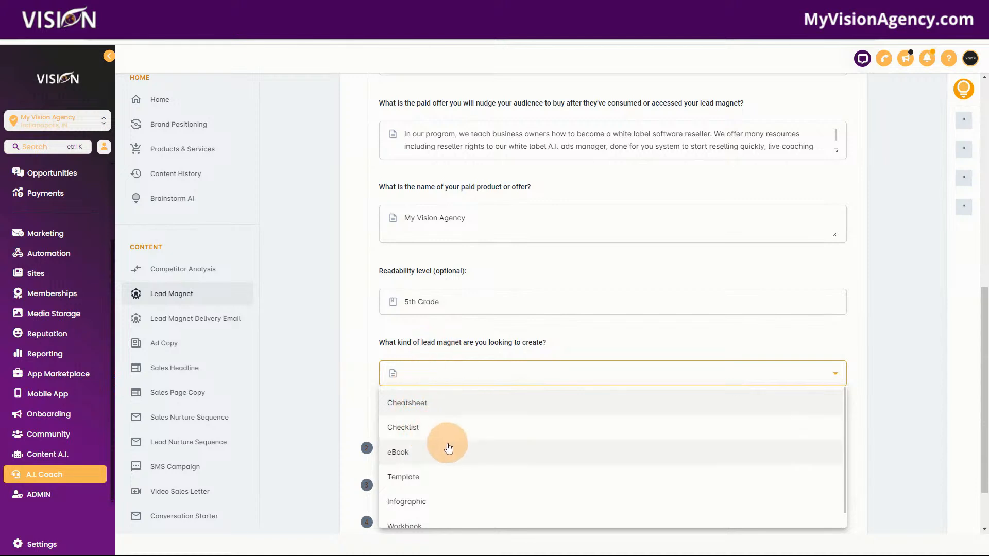
{"action": "scroll", "coordinate": [438, 458], "scroll_direction": "down", "scroll_amount": 1}
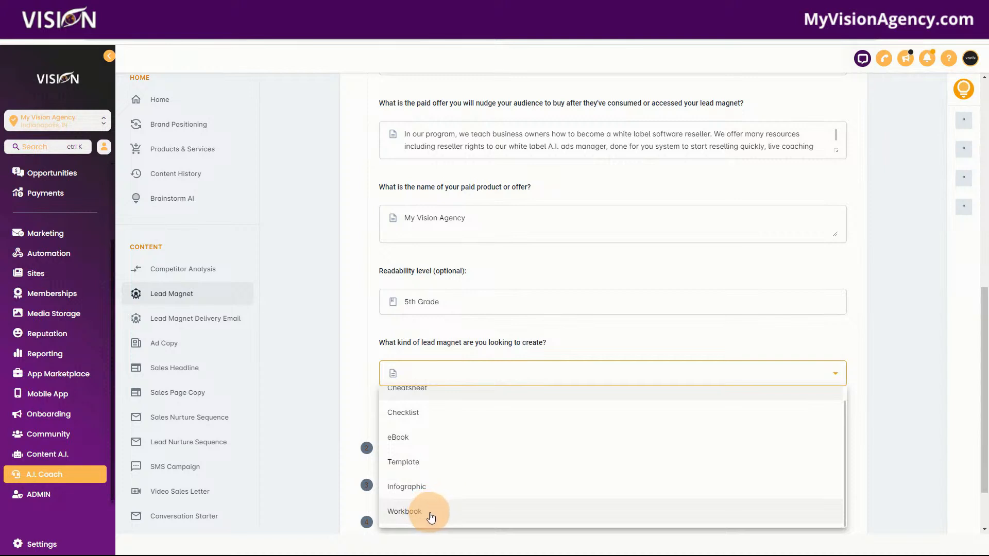
{"action": "scroll", "coordinate": [441, 513], "scroll_direction": "up", "scroll_amount": 1}
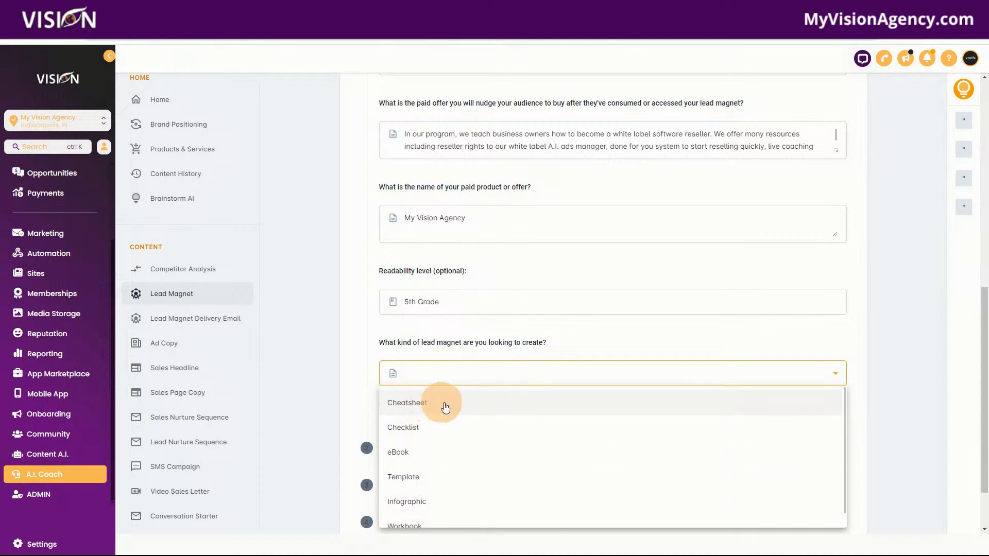
{"action": "left_click", "coordinate": [418, 432]}
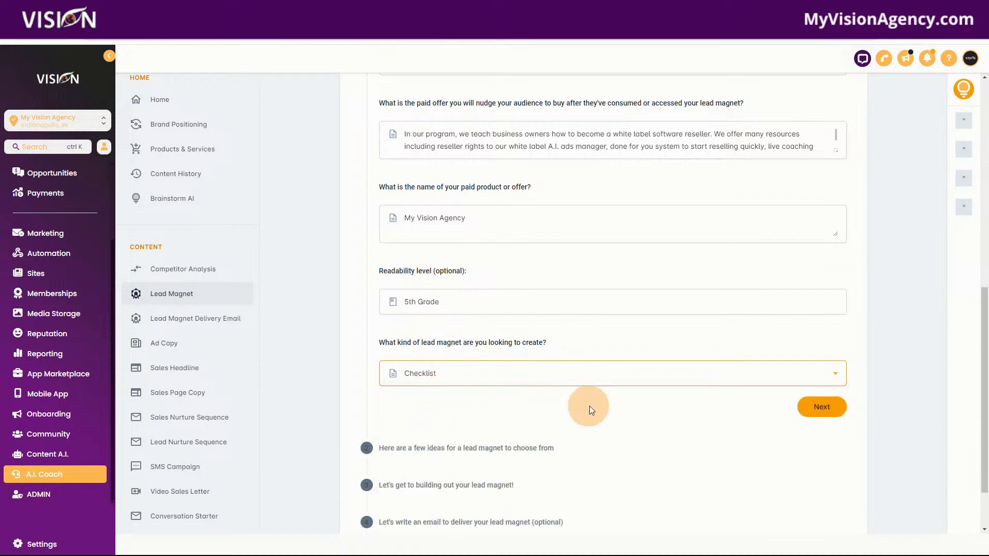
{"action": "left_click", "coordinate": [807, 407]}
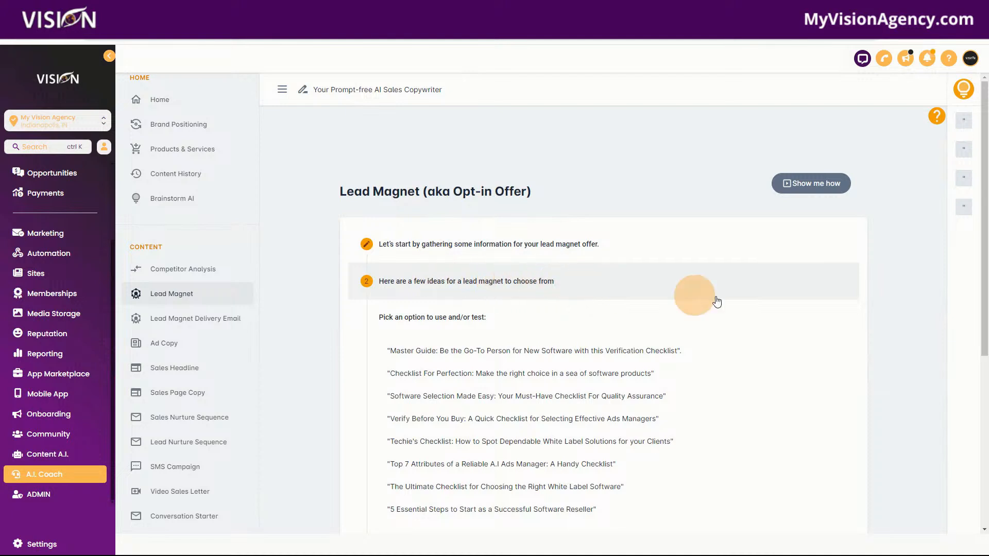
Step: Select the idea "Top 7 Attributes of a Reliable A.I Ads Manager: A Handy Checklist" and continue to building the lead magnet
{"action": "scroll", "coordinate": [899, 360], "scroll_direction": "down", "scroll_amount": 1}
{"action": "scroll", "coordinate": [899, 360], "scroll_direction": "down", "scroll_amount": 2}
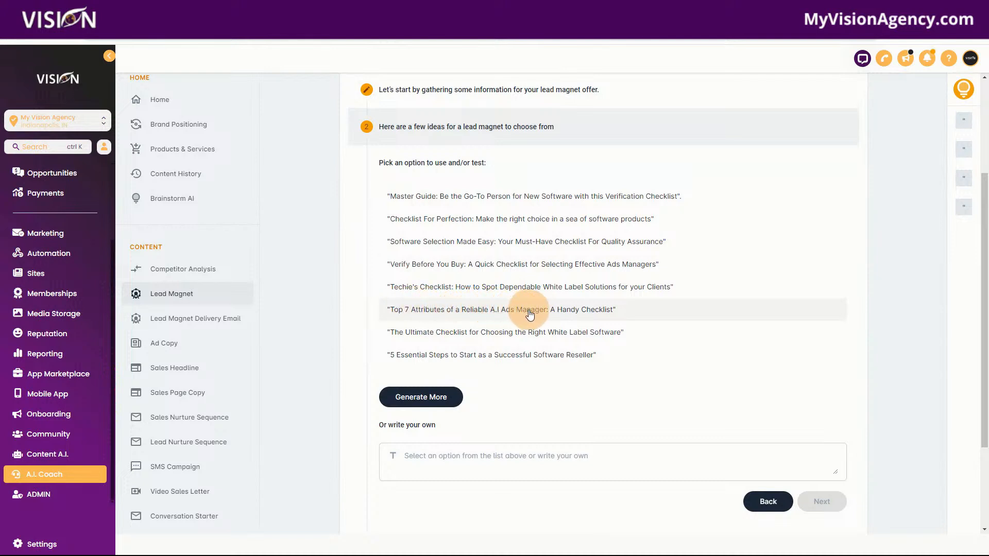
{"action": "left_click", "coordinate": [596, 315]}
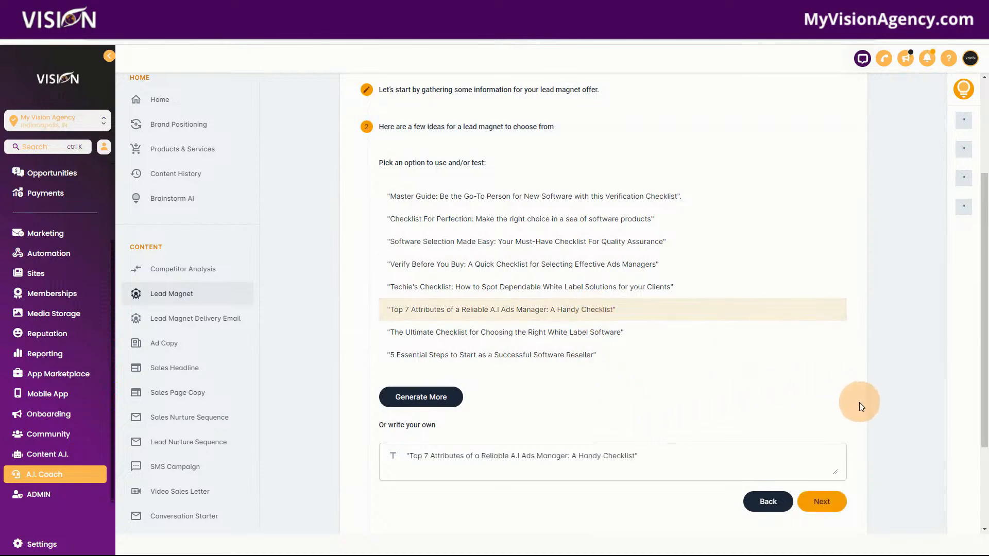
{"action": "scroll", "coordinate": [861, 406], "scroll_direction": "down", "scroll_amount": 2}
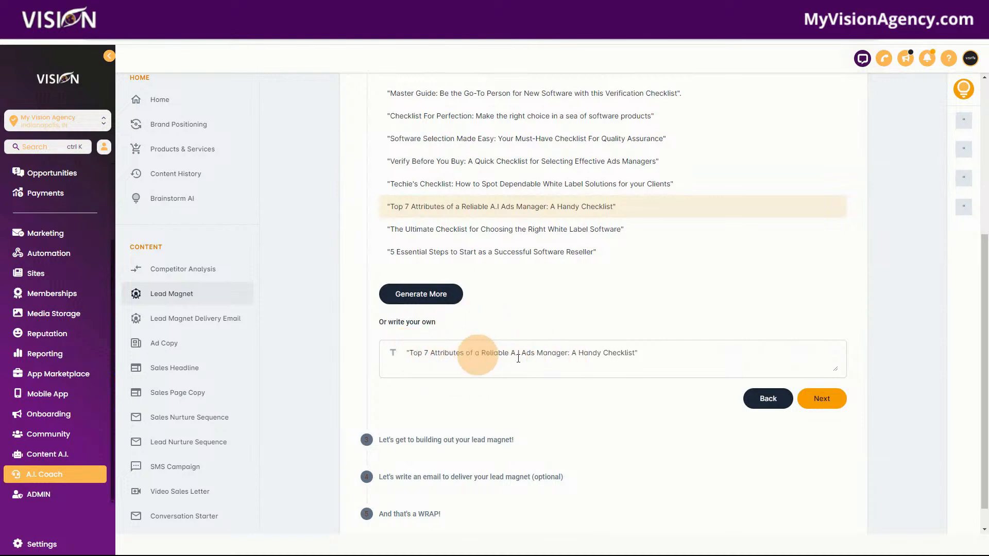
{"action": "left_click", "coordinate": [821, 399]}
Step: Generate the copy for the checklist lead magnet and read through the resulting text
{"action": "scroll", "coordinate": [798, 319], "scroll_direction": "up", "scroll_amount": 3}
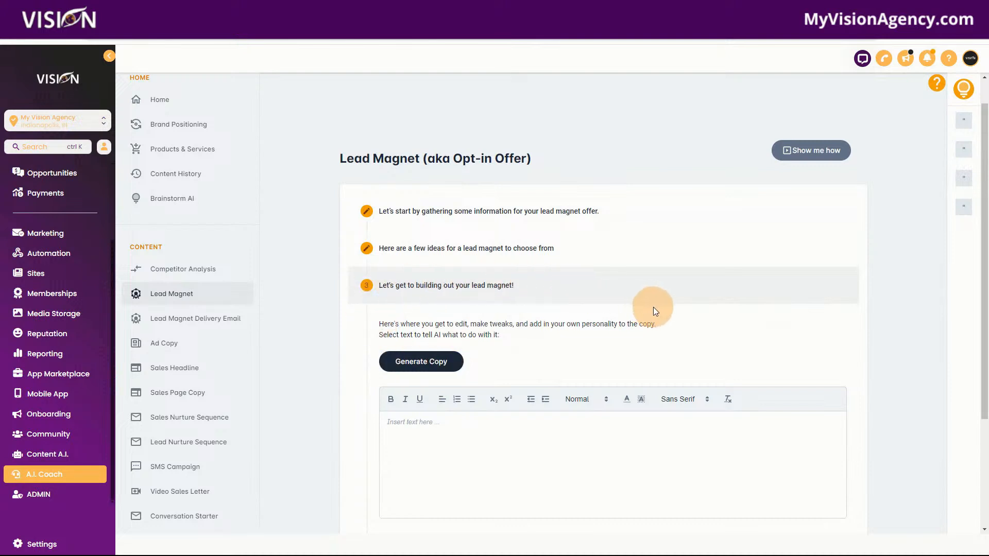
{"action": "scroll", "coordinate": [653, 307], "scroll_direction": "down", "scroll_amount": 2}
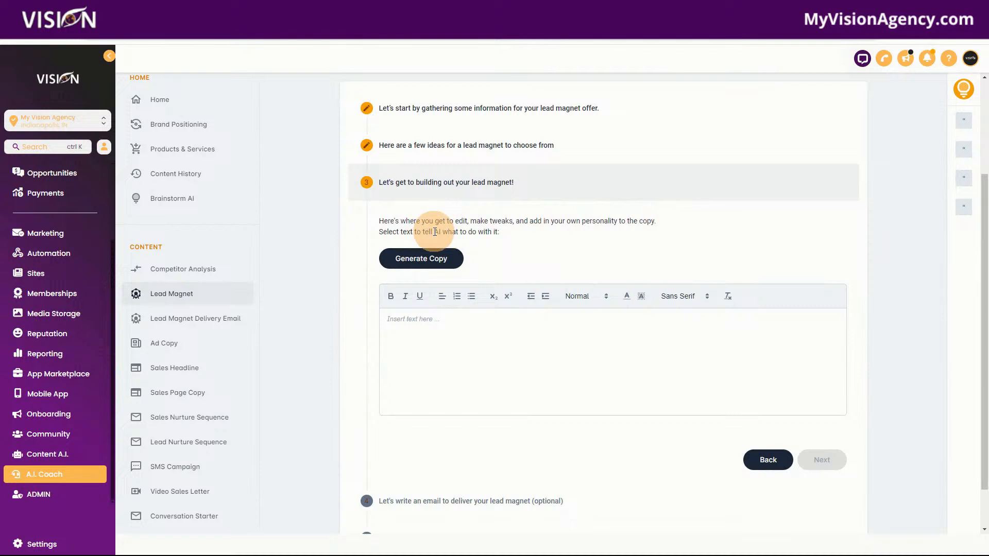
{"action": "left_click", "coordinate": [410, 257]}
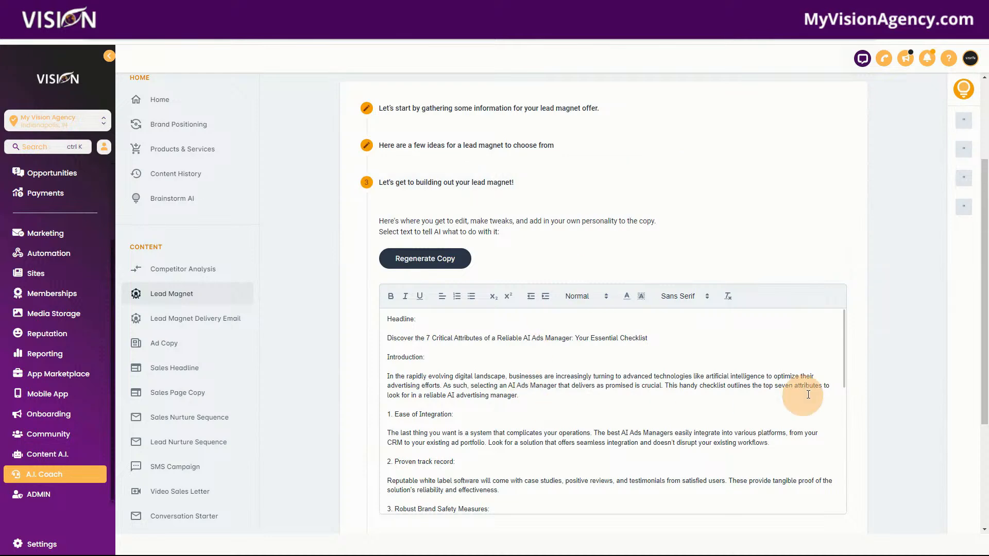
{"action": "scroll", "coordinate": [872, 364], "scroll_direction": "down", "scroll_amount": 3}
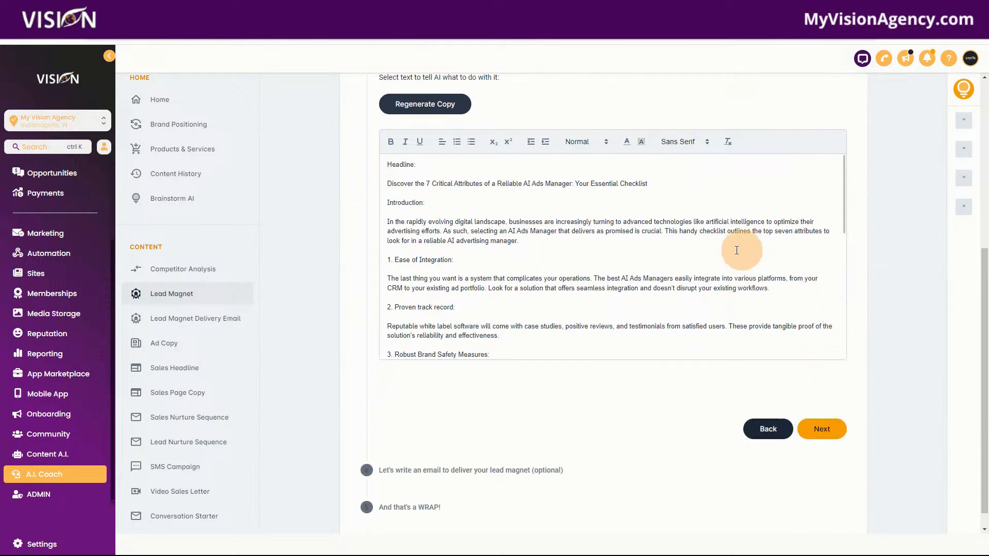
{"action": "scroll", "coordinate": [578, 296], "scroll_direction": "down", "scroll_amount": 3}
{"action": "scroll", "coordinate": [579, 296], "scroll_direction": "down", "scroll_amount": 5}
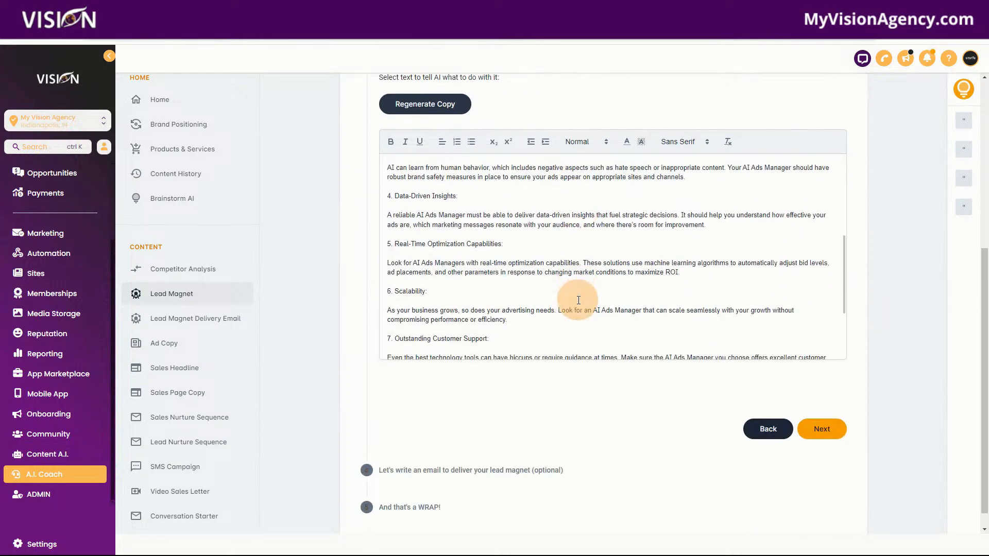
{"action": "scroll", "coordinate": [579, 309], "scroll_direction": "up", "scroll_amount": 10}
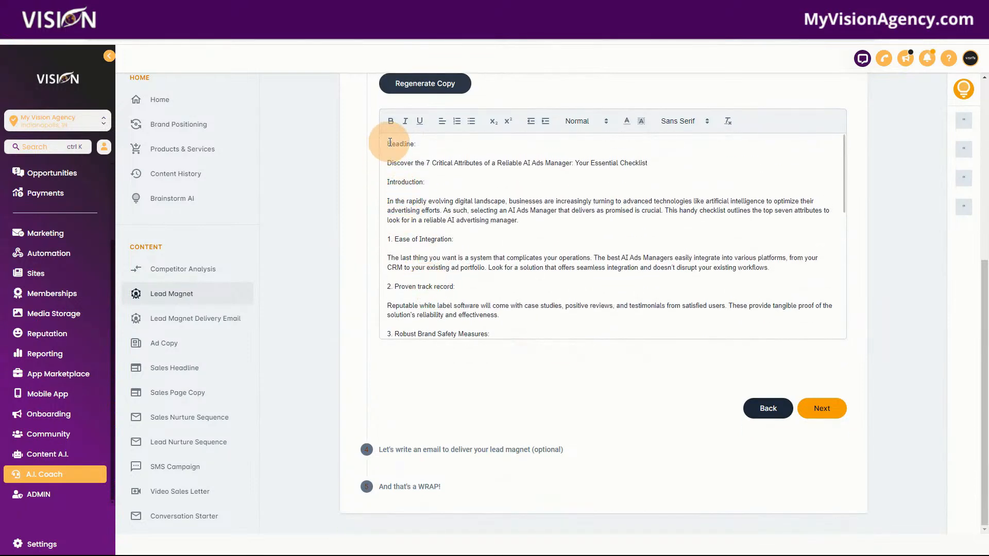
Step: Continue to the optional delivery email section and generate the email that delivers the checklist lead magnet
{"action": "left_click", "coordinate": [821, 410]}
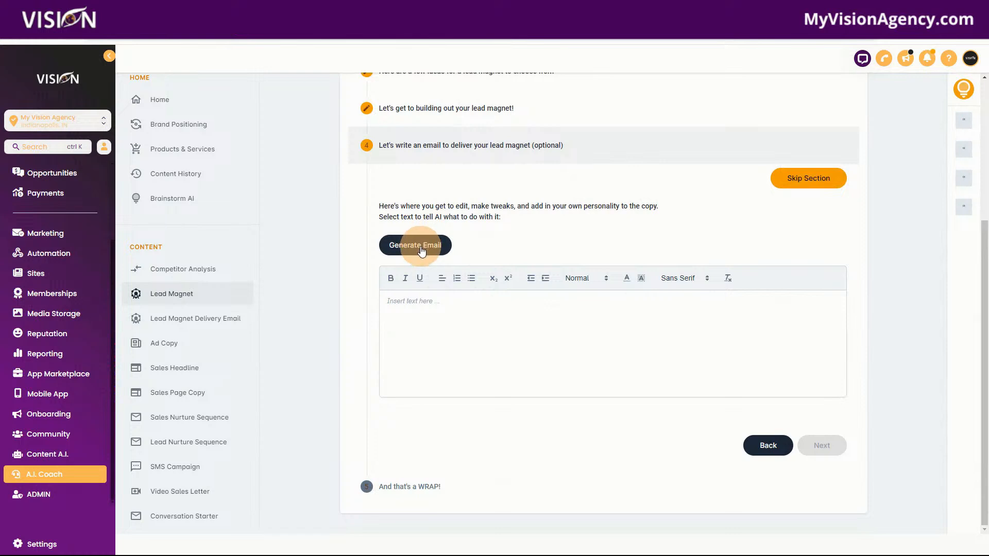
{"action": "left_click", "coordinate": [421, 247]}
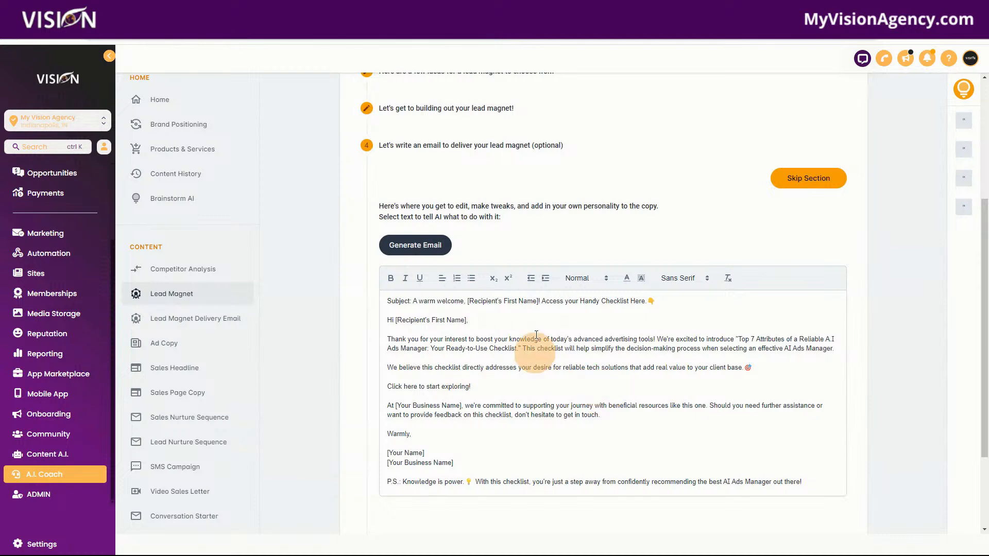
{"action": "scroll", "coordinate": [903, 394], "scroll_direction": "down", "scroll_amount": 3}
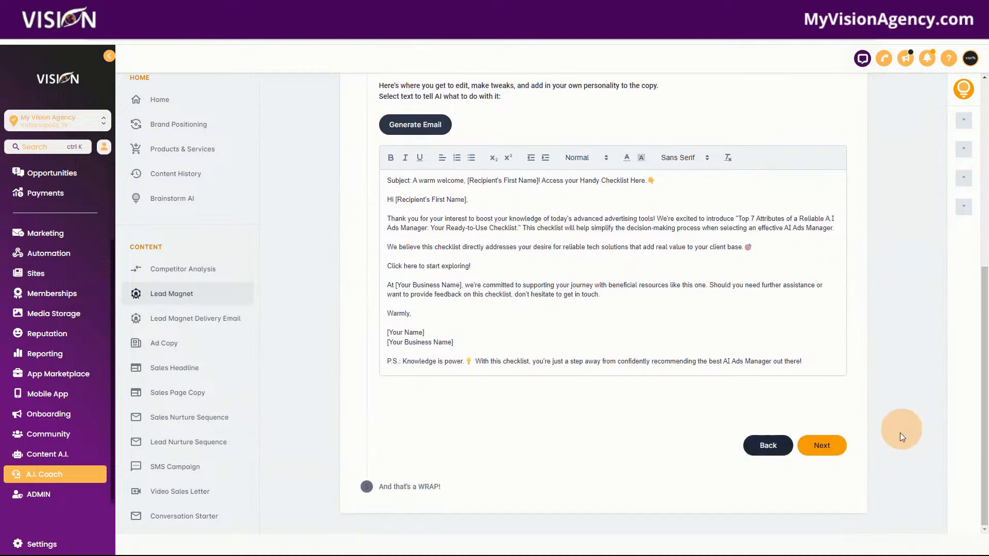
Step: Proceed to the final section, copy the complete lead magnet text and finish the lead magnet
{"action": "left_click", "coordinate": [822, 445]}
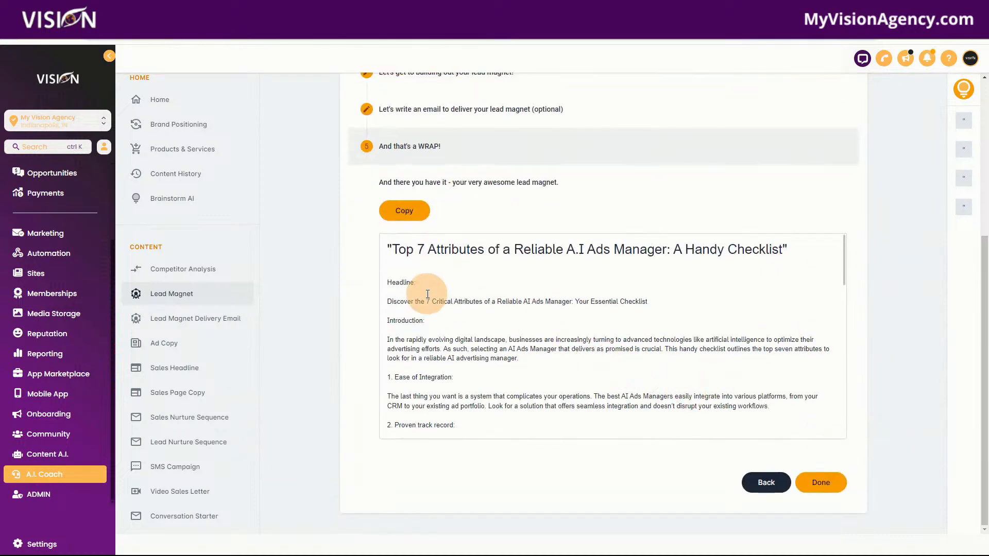
{"action": "left_click", "coordinate": [405, 211]}
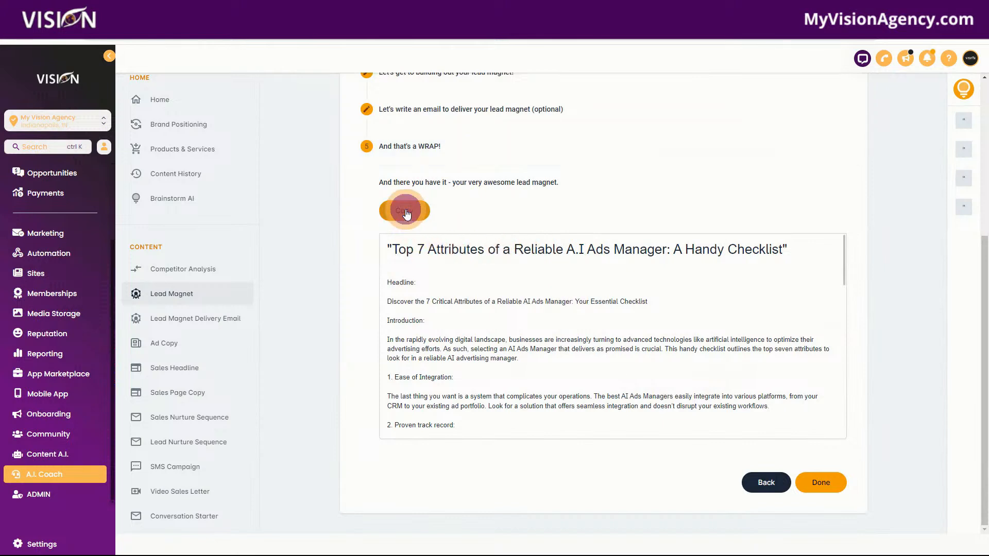
{"action": "left_click", "coordinate": [823, 483]}
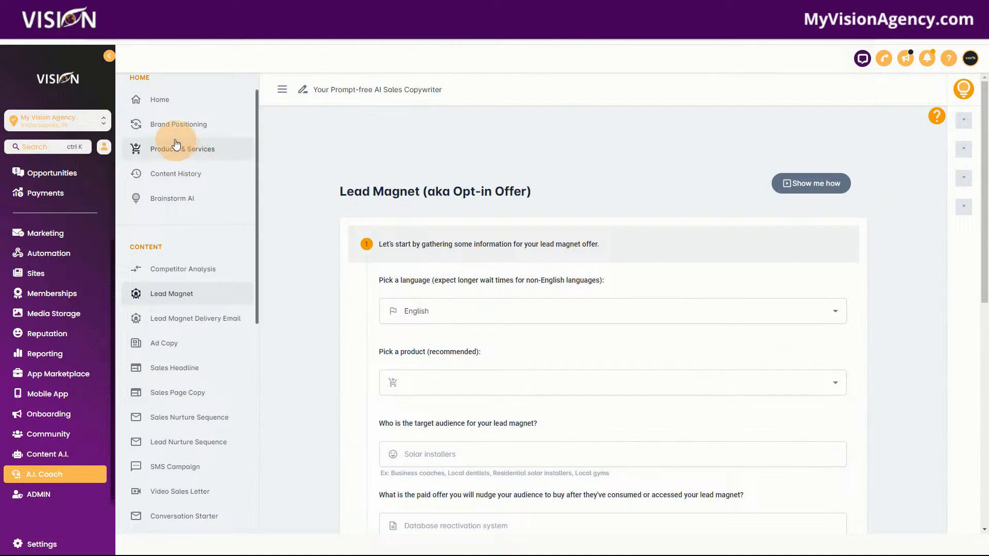
Step: Open the content history and look through the "Top 7 Attributes of a Reliable A.I Ads Manager" lead magnet and the older entries
{"action": "left_click", "coordinate": [172, 174]}
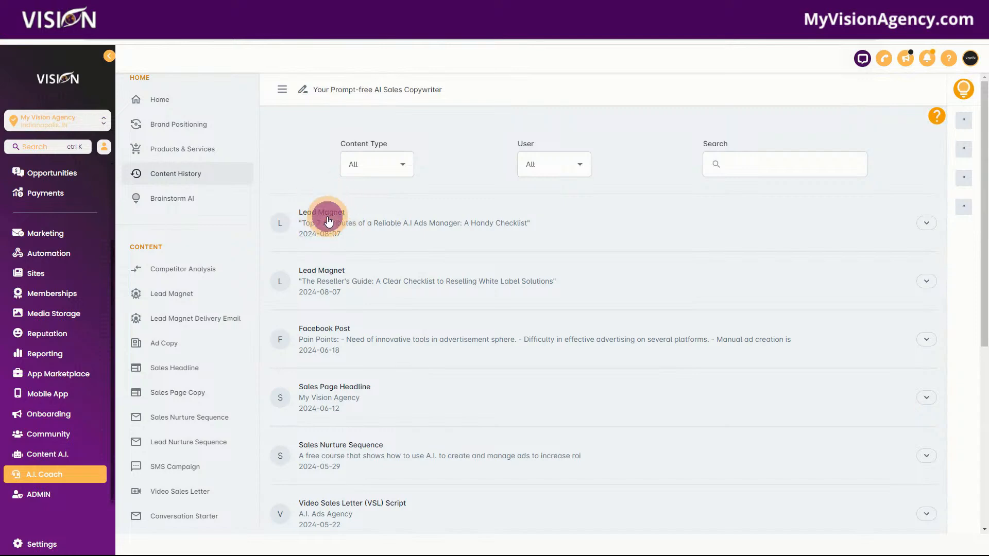
{"action": "left_click", "coordinate": [328, 221]}
{"action": "scroll", "coordinate": [721, 438], "scroll_direction": "down", "scroll_amount": 10}
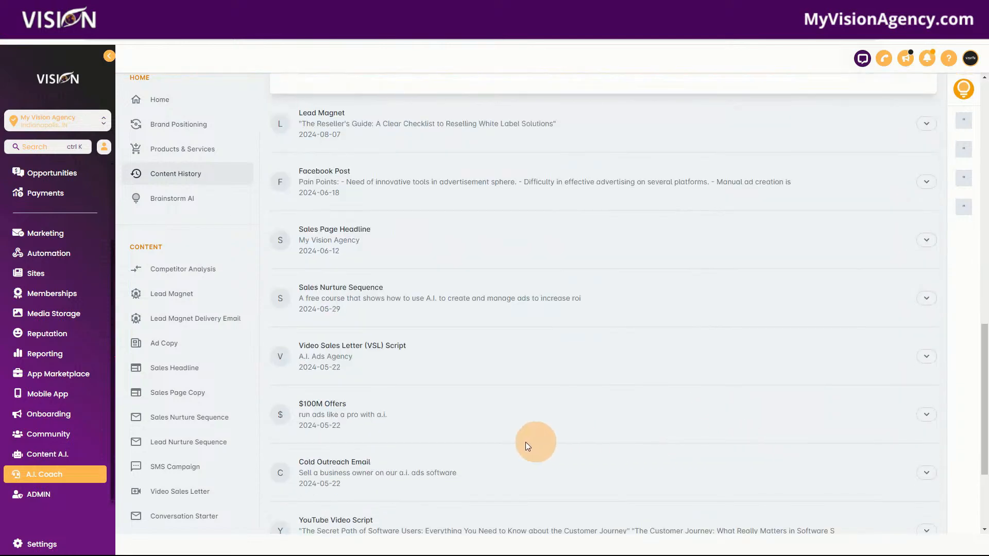
{"action": "scroll", "coordinate": [502, 435], "scroll_direction": "down", "scroll_amount": 3}
{"action": "scroll", "coordinate": [455, 416], "scroll_direction": "up", "scroll_amount": 10}
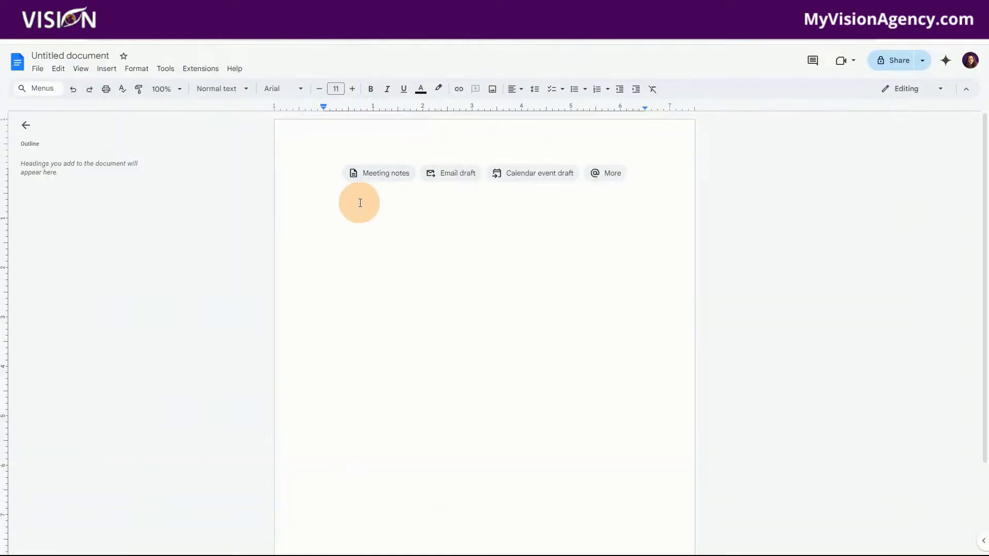
Step: Switch to the blank Google Docs document and paste the copied lead magnet text into it
{"action": "left_click", "coordinate": [333, 170]}
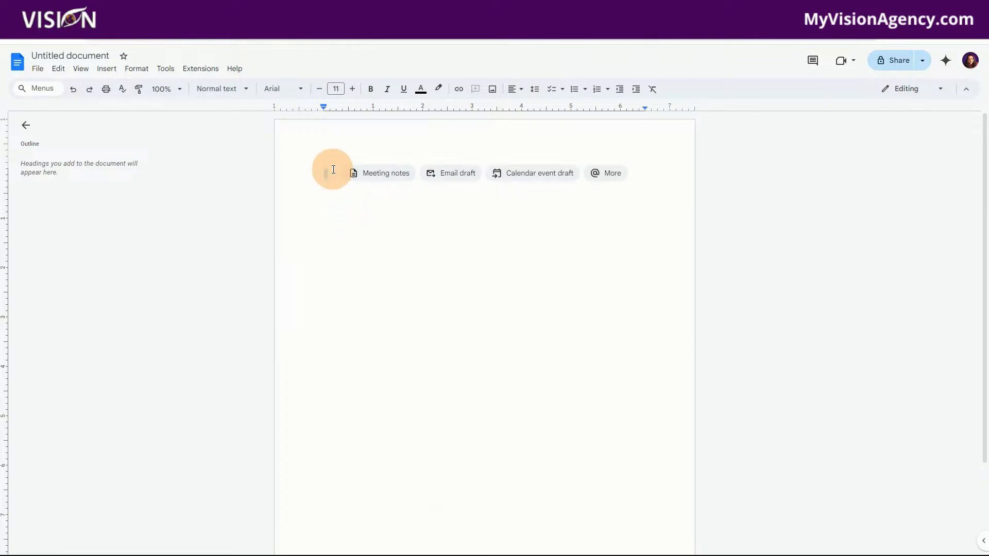
{"action": "key", "text": "ctrl+v"}
{"action": "scroll", "coordinate": [420, 302], "scroll_direction": "up", "scroll_amount": 7}
{"action": "scroll", "coordinate": [434, 342], "scroll_direction": "up", "scroll_amount": 10}
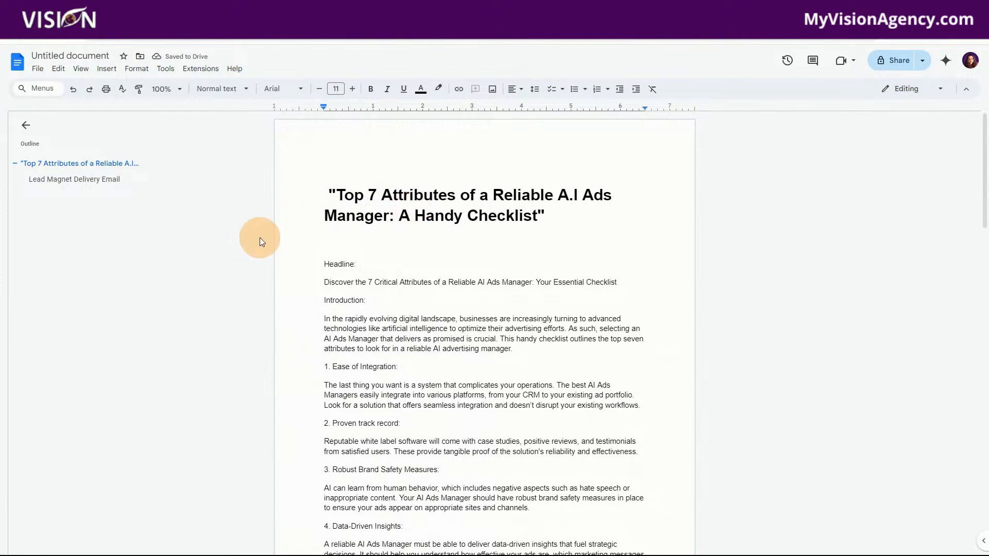
Step: Delete the "Headline:" line above the "Discover the 7 Critical Attributes" sentence
{"action": "left_click", "coordinate": [356, 261]}
{"action": "left_click_drag", "start_coordinate": [357, 261], "coordinate": [324, 261]}
{"action": "key", "text": "Delete"}
{"action": "key", "text": "Delete"}
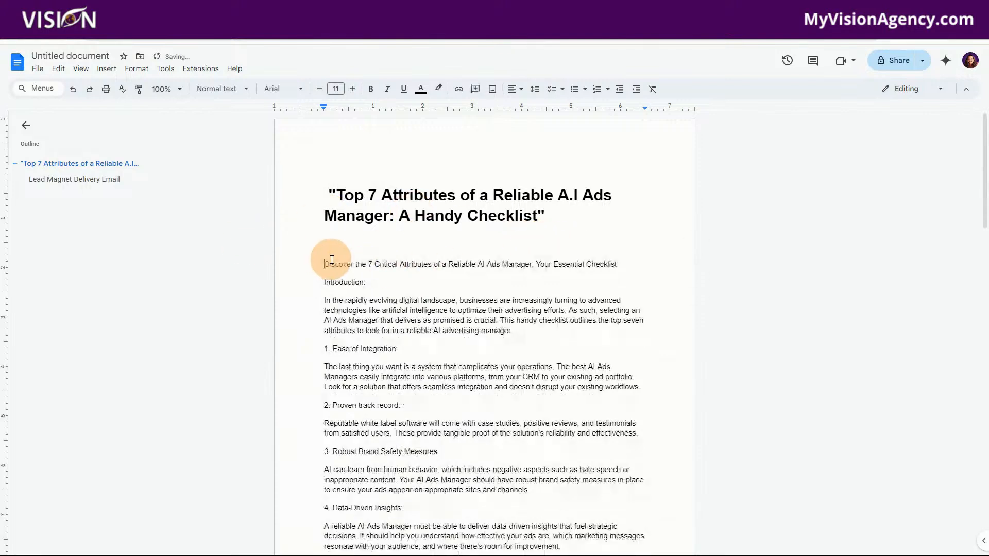
Step: Remove the leading space before the opening quotation mark of the "Top 7 Attributes" title
{"action": "left_click_drag", "start_coordinate": [331, 190], "coordinate": [545, 216]}
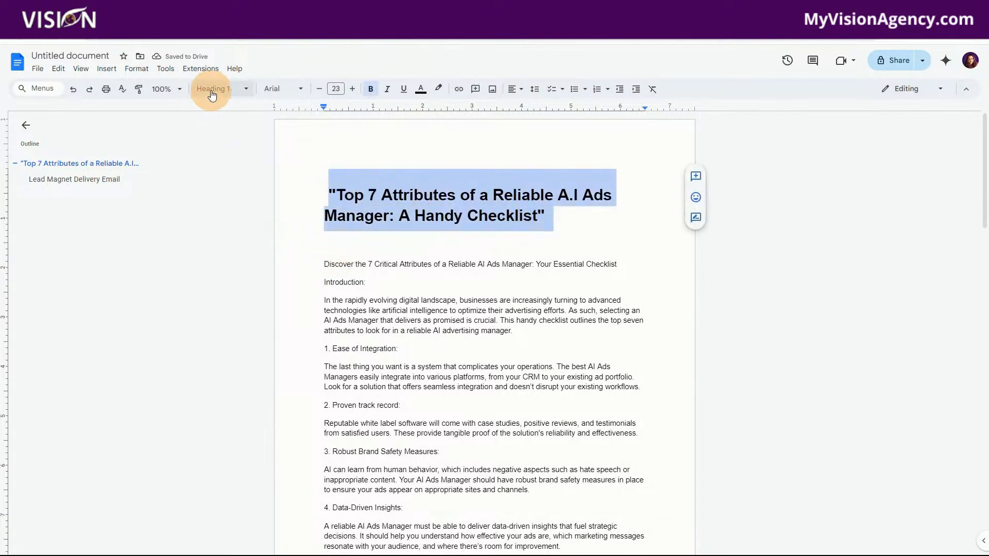
{"action": "left_click", "coordinate": [331, 192]}
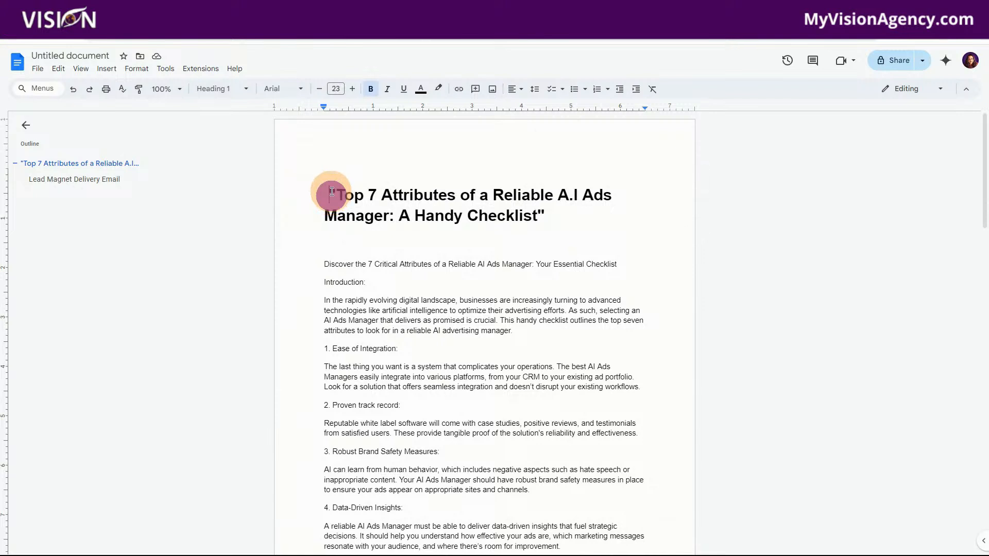
{"action": "key", "text": "BackSpace"}
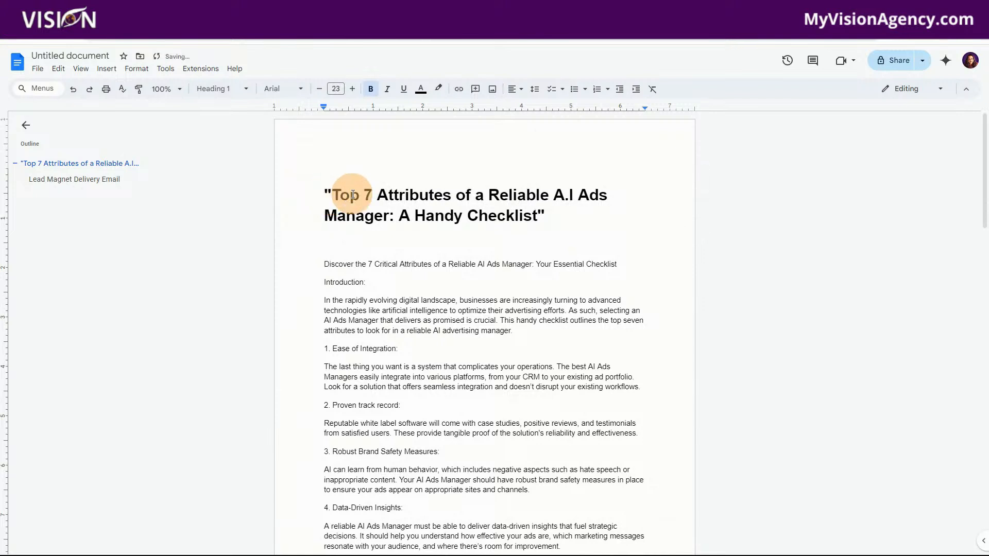
{"action": "left_click_drag", "start_coordinate": [326, 264], "coordinate": [623, 265]}
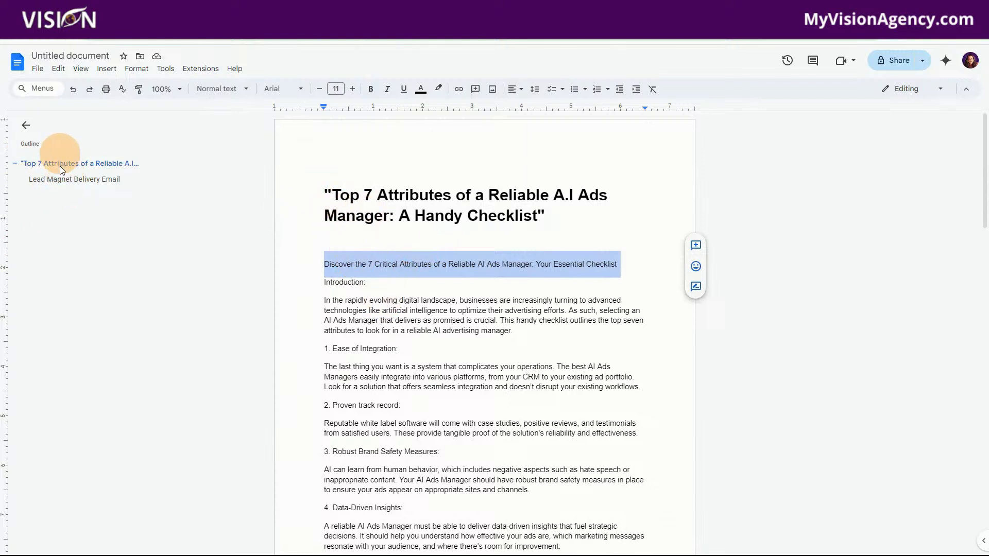
{"action": "left_click", "coordinate": [222, 92]}
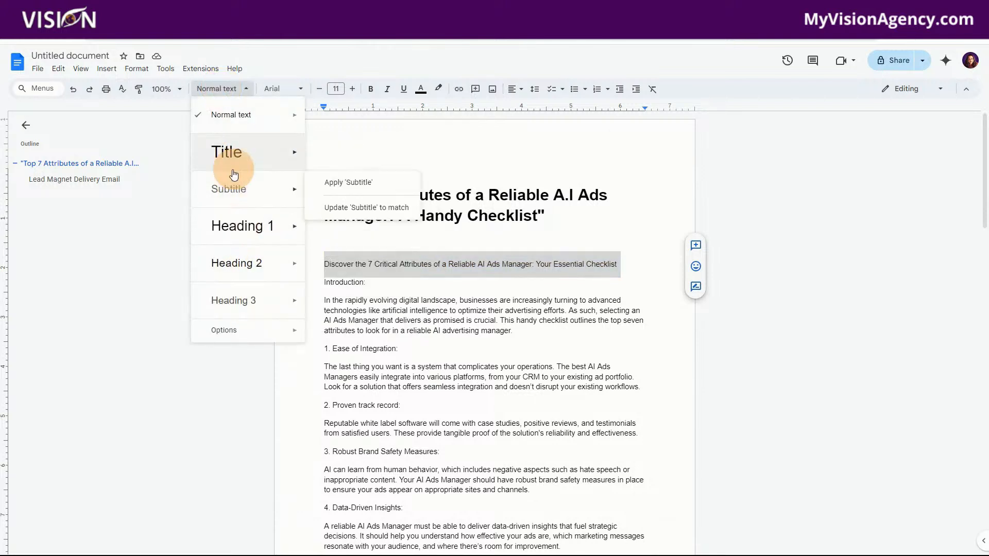
{"action": "mouse_move", "coordinate": [230, 236]}
{"action": "left_click", "coordinate": [566, 264]}
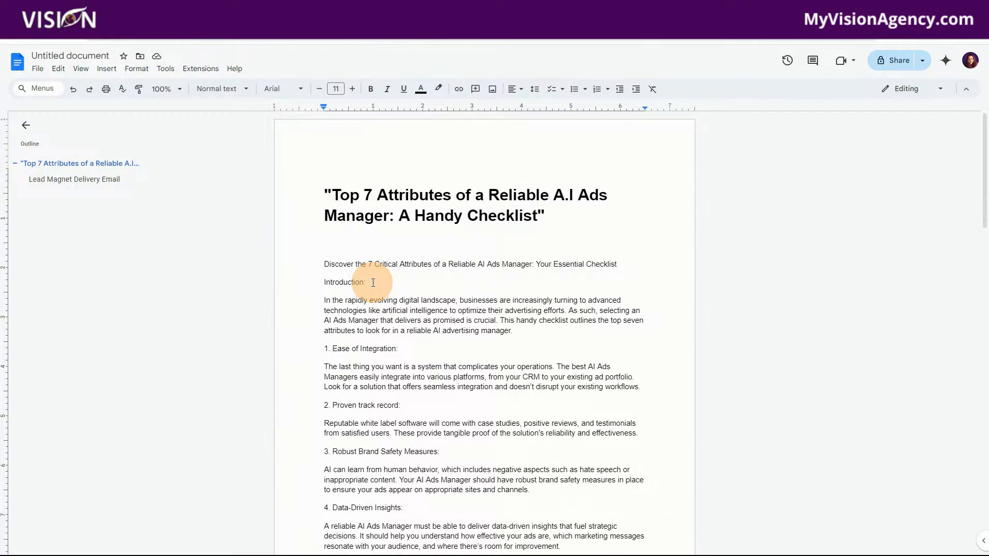
Step: Apply the Heading 1 style to the "Introduction:" line
{"action": "left_click_drag", "start_coordinate": [364, 282], "coordinate": [325, 282]}
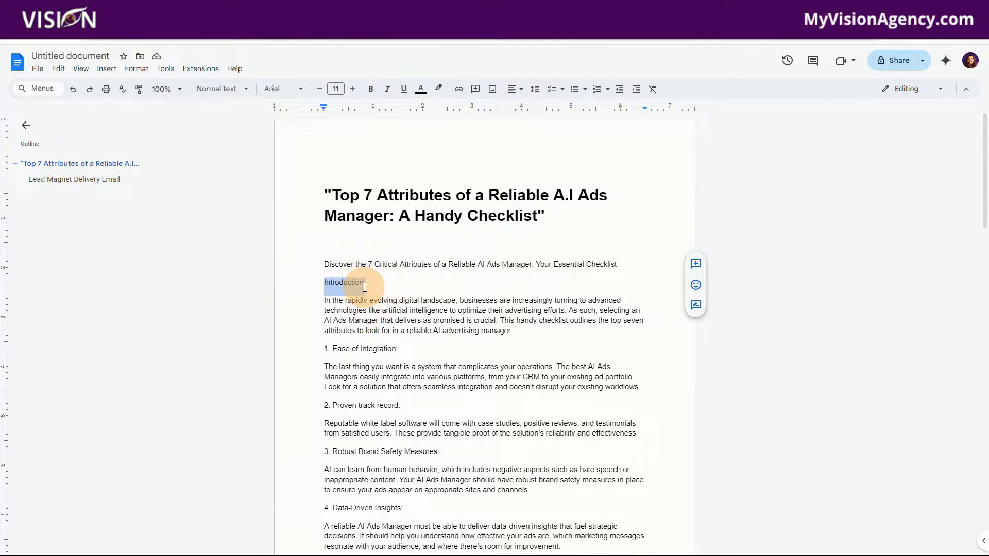
{"action": "left_click", "coordinate": [218, 89]}
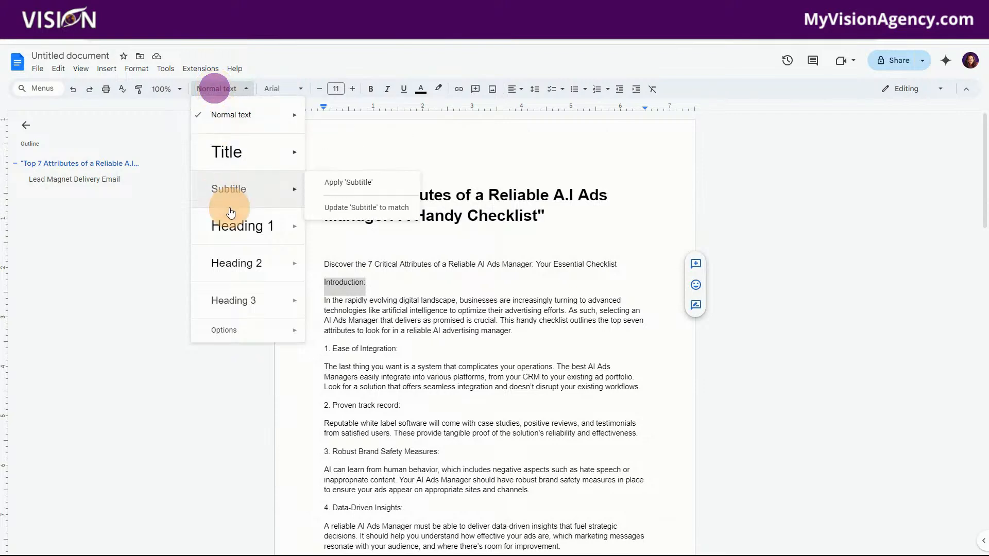
{"action": "mouse_move", "coordinate": [234, 264]}
{"action": "mouse_move", "coordinate": [243, 231]}
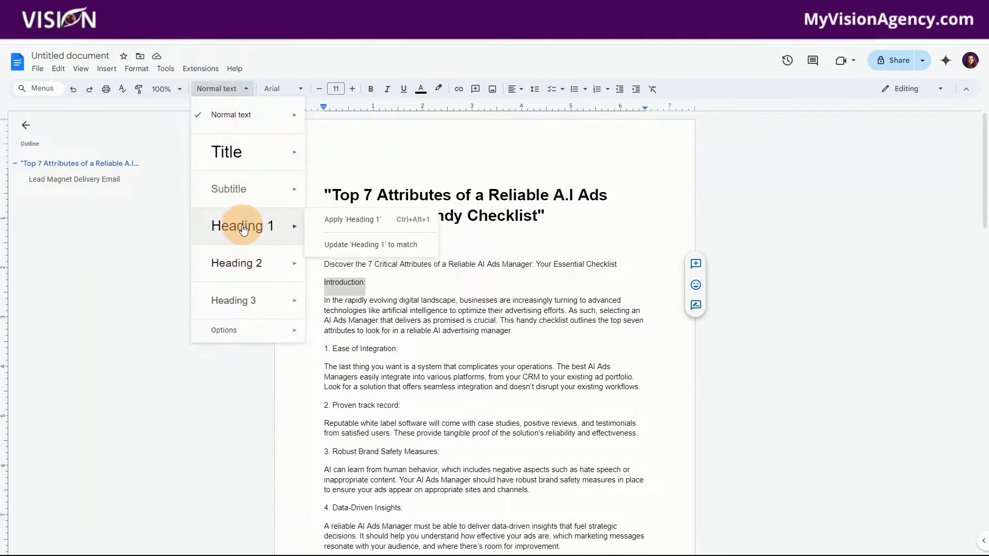
{"action": "left_click", "coordinate": [355, 220]}
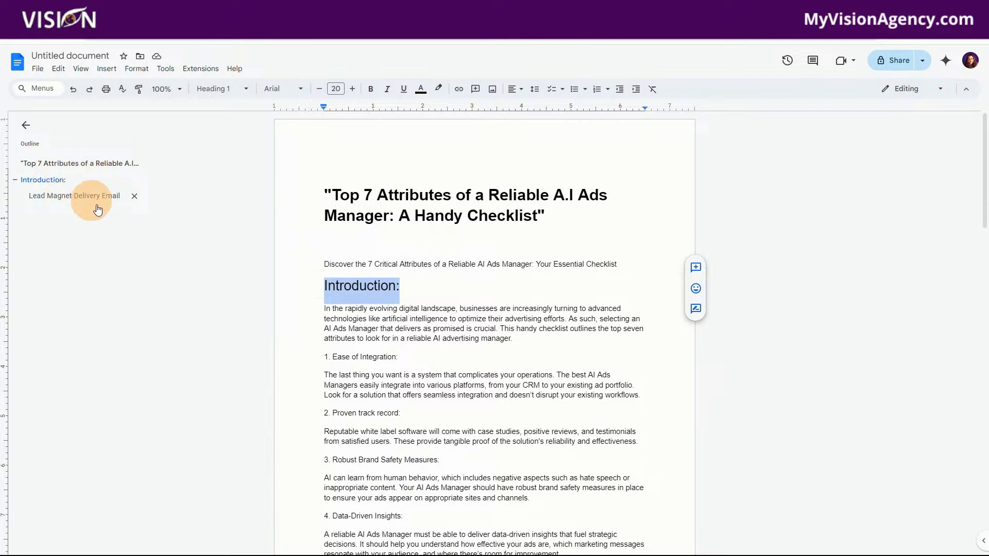
Step: Apply the Heading 1 style to the "1. Ease of Integration:" line
{"action": "left_click_drag", "start_coordinate": [399, 357], "coordinate": [324, 358]}
{"action": "left_click", "coordinate": [217, 89]}
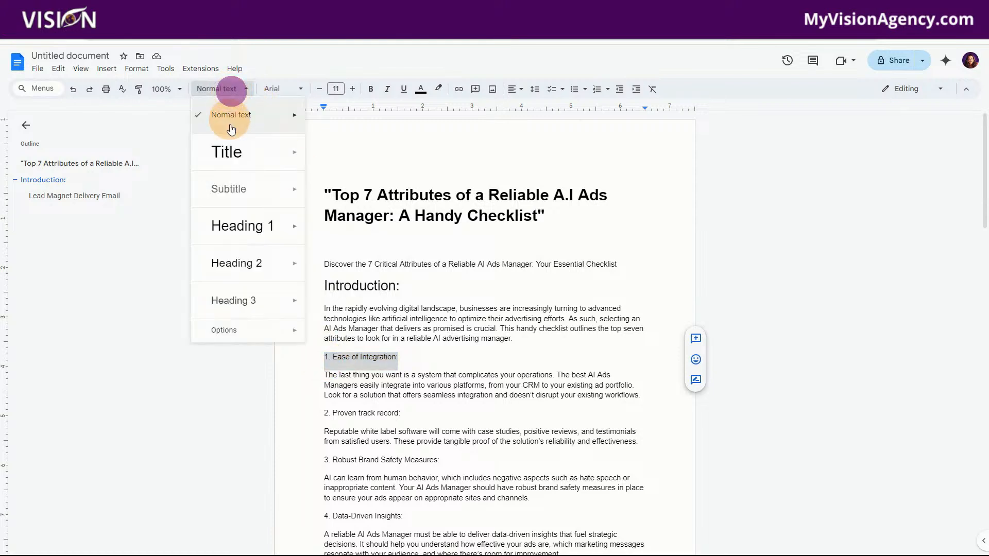
{"action": "mouse_move", "coordinate": [254, 227]}
{"action": "left_click", "coordinate": [322, 225]}
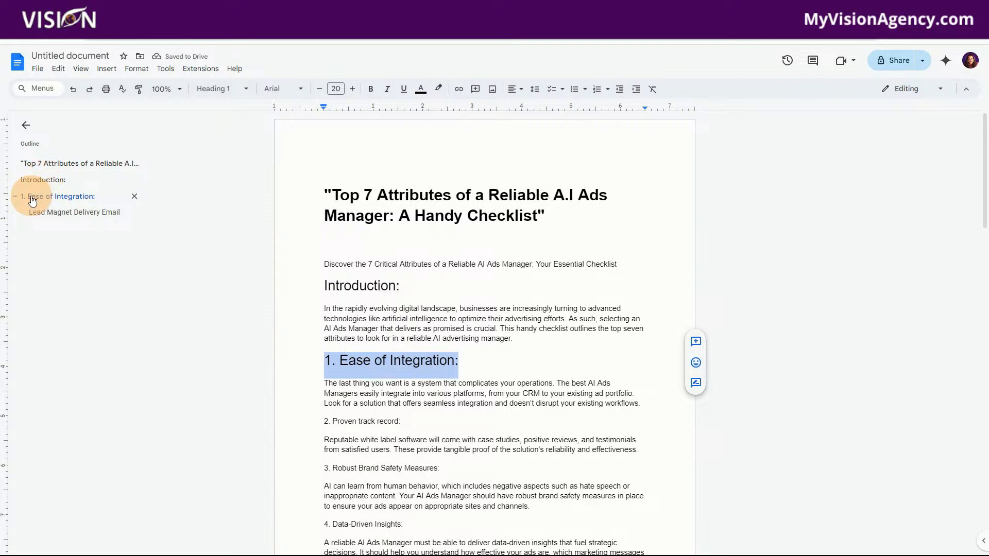
Step: Apply the Heading 1 style to the "2. Proven track record:" line
{"action": "scroll", "coordinate": [397, 360], "scroll_direction": "down", "scroll_amount": 3}
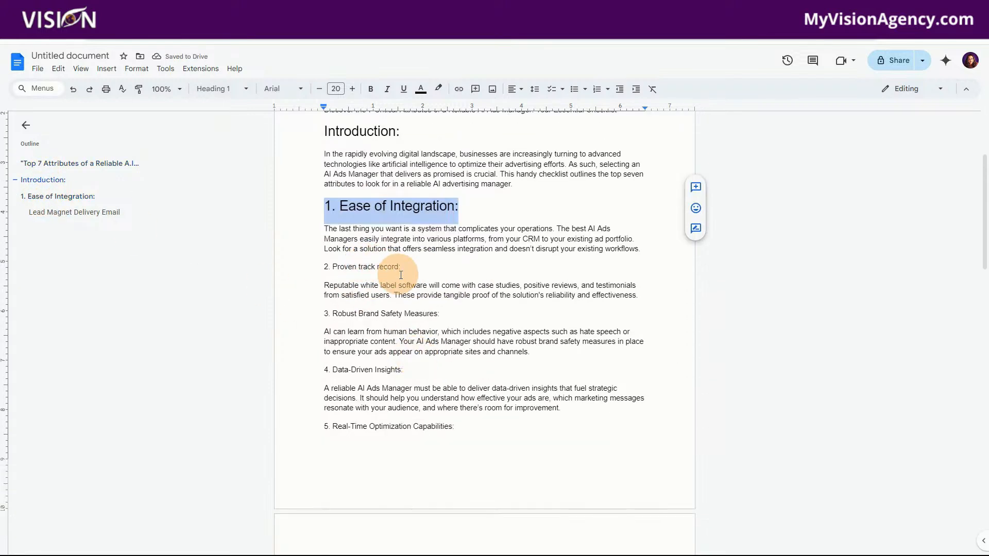
{"action": "left_click_drag", "start_coordinate": [404, 267], "coordinate": [324, 267]}
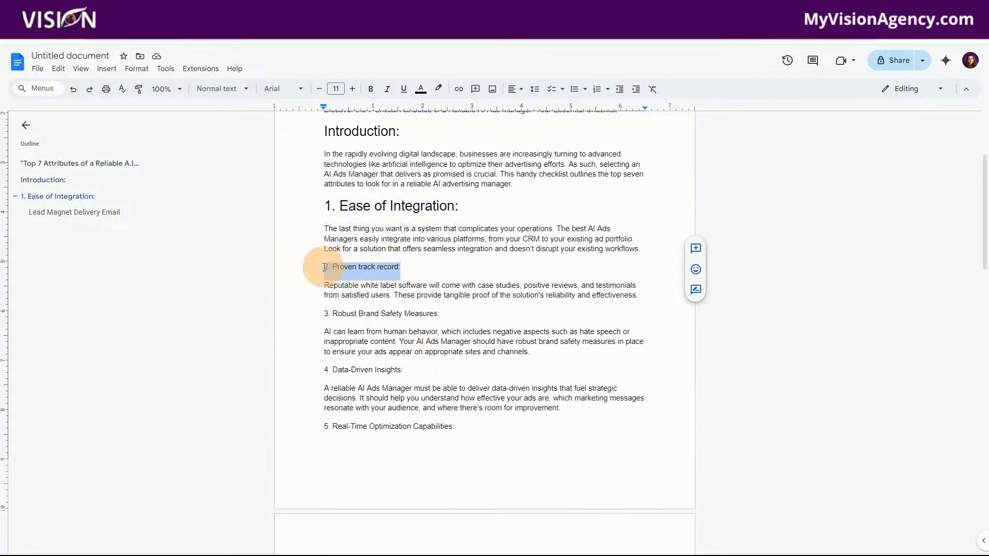
{"action": "left_click", "coordinate": [220, 92]}
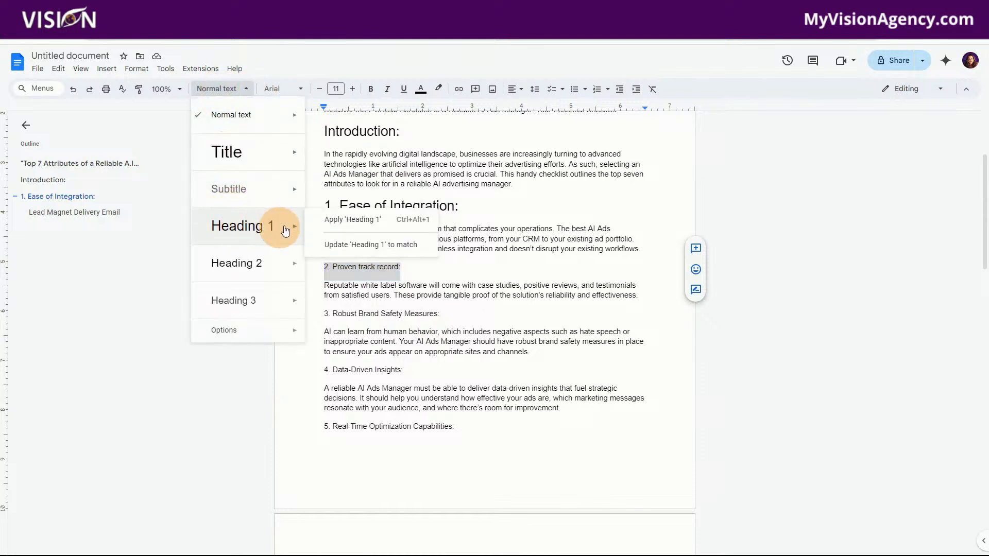
{"action": "mouse_move", "coordinate": [274, 230]}
{"action": "left_click", "coordinate": [355, 220]}
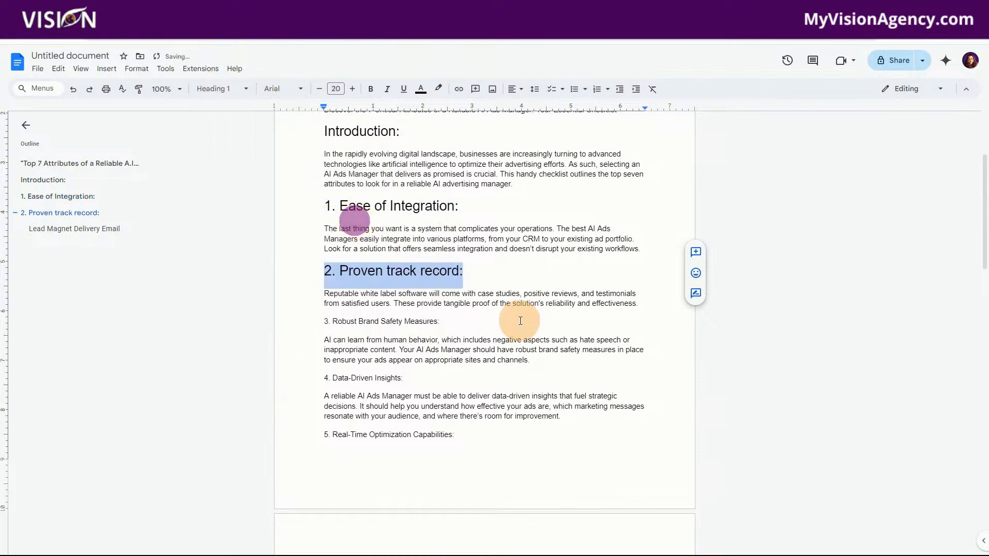
Step: Apply the Heading 1 style to the "3. Robust Brand Safety Measures:" line
{"action": "left_click_drag", "start_coordinate": [445, 321], "coordinate": [330, 326]}
{"action": "left_click", "coordinate": [213, 91]}
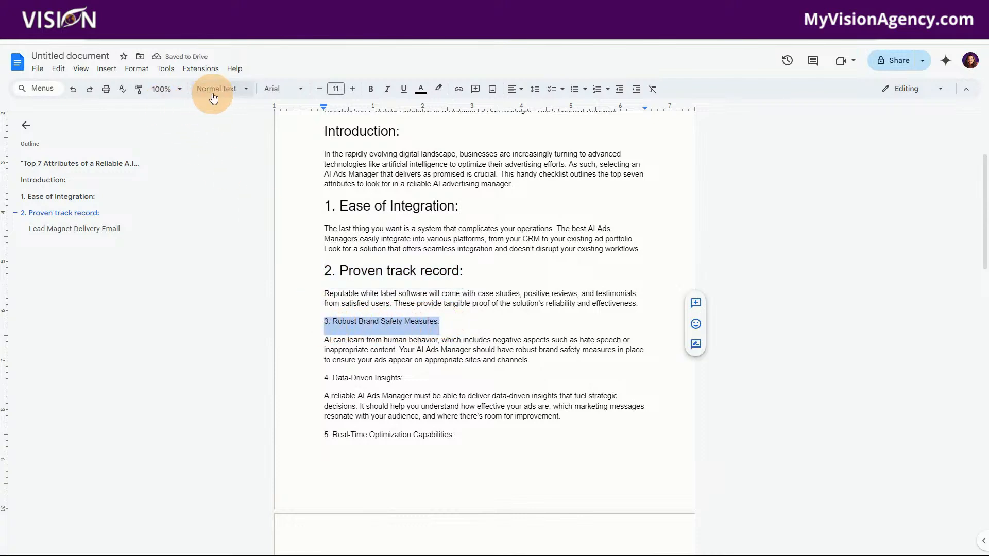
{"action": "mouse_move", "coordinate": [236, 206]}
{"action": "mouse_move", "coordinate": [247, 225]}
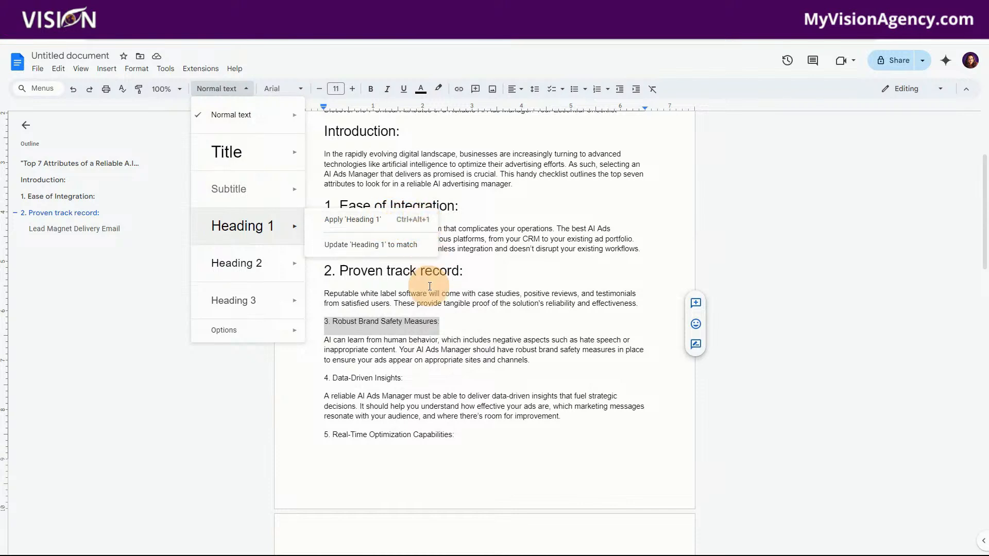
{"action": "left_click", "coordinate": [438, 321]}
{"action": "left_click_drag", "start_coordinate": [438, 322], "coordinate": [323, 323]}
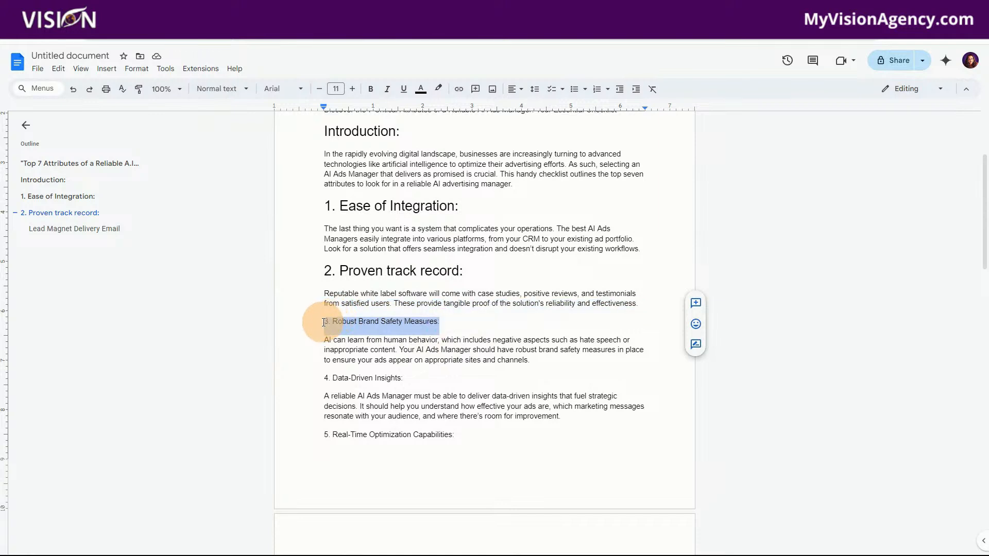
{"action": "key", "text": "ctrl+alt+1"}
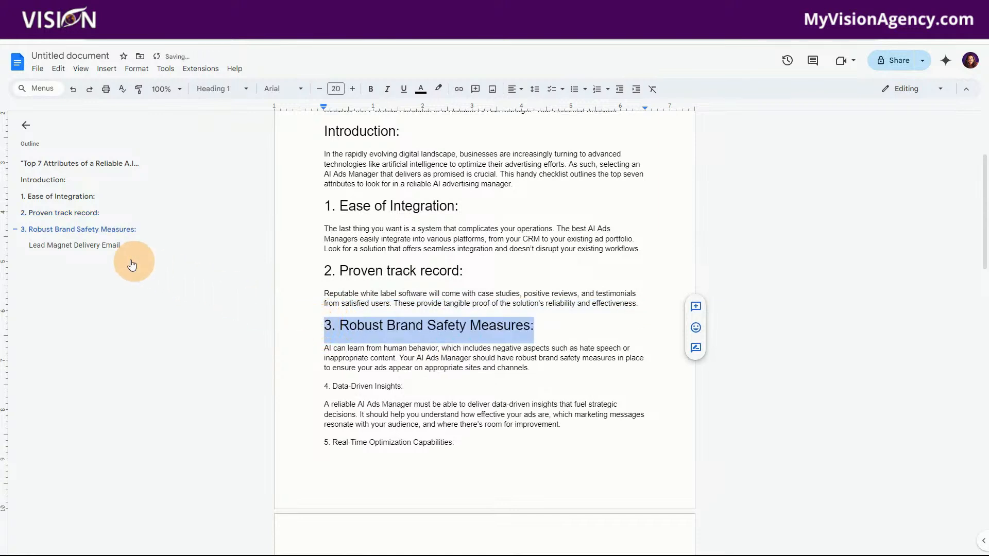
Step: Apply the Heading 1 style to the "4. Data-Driven Insights:" and "5. Real-Time Optimization Capabilities:" lines
{"action": "scroll", "coordinate": [427, 383], "scroll_direction": "down", "scroll_amount": 2}
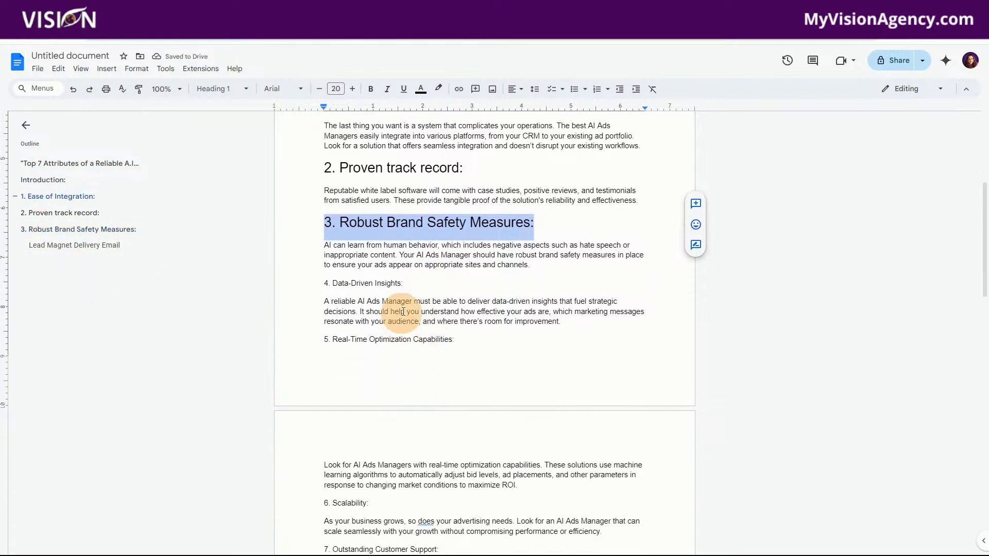
{"action": "left_click_drag", "start_coordinate": [403, 283], "coordinate": [325, 282]}
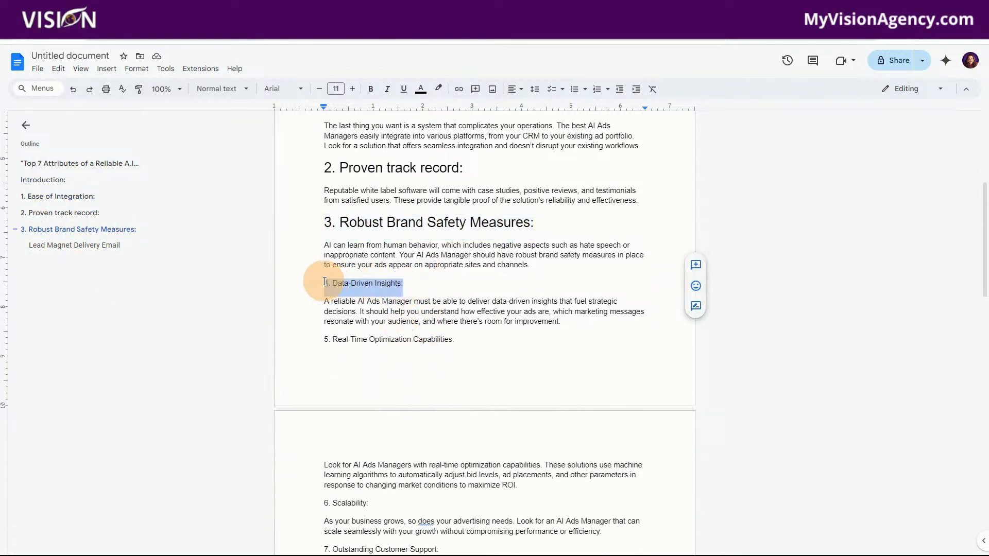
{"action": "key", "text": "ctrl+plus"}
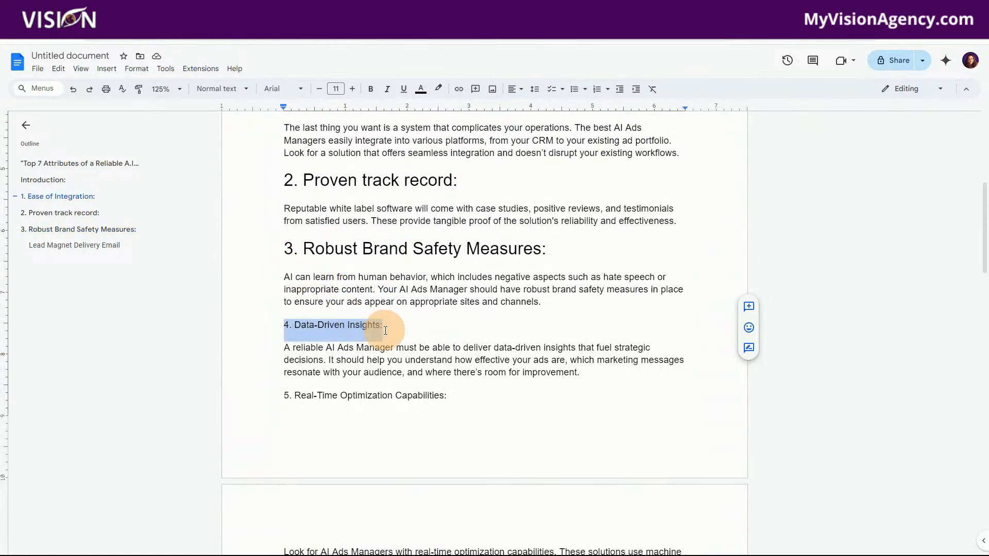
{"action": "key", "text": "ctrl+alt+1"}
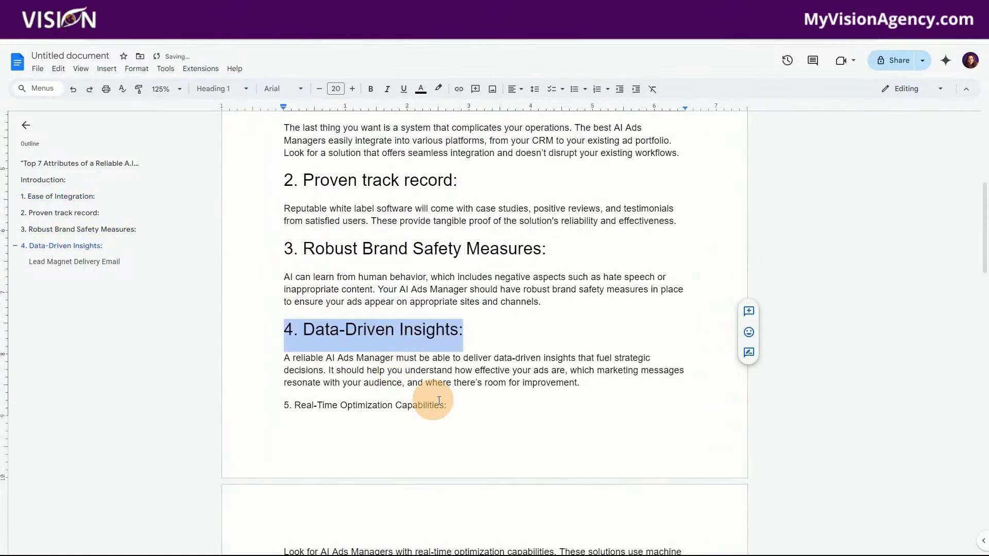
{"action": "left_click_drag", "start_coordinate": [447, 406], "coordinate": [287, 406]}
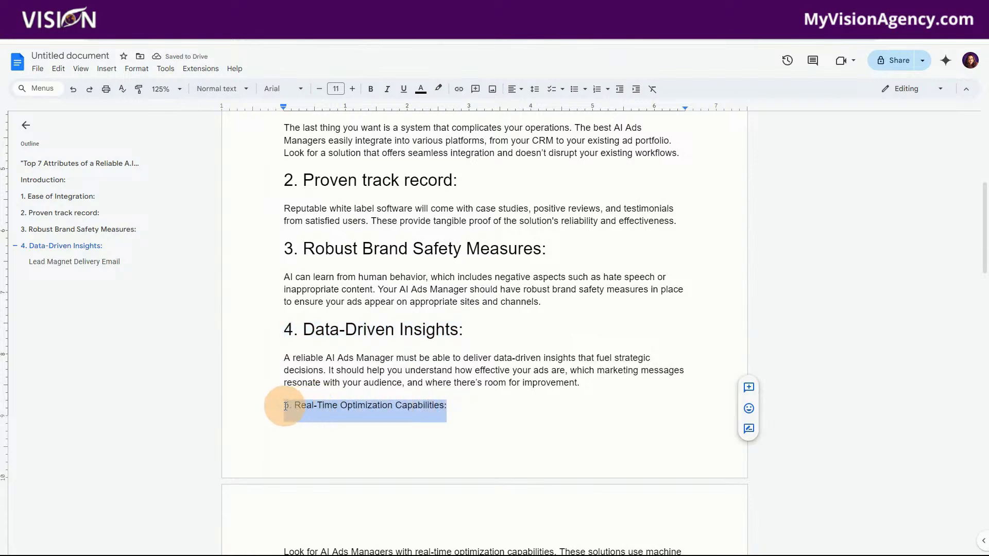
{"action": "key", "text": "ctrl+alt+1"}
Step: Apply the Heading 1 style to the "6. Scalability:" and "7. Outstanding Customer Support:" lines
{"action": "scroll", "coordinate": [284, 371], "scroll_direction": "down", "scroll_amount": 5}
{"action": "left_click_drag", "start_coordinate": [347, 336], "coordinate": [281, 337]}
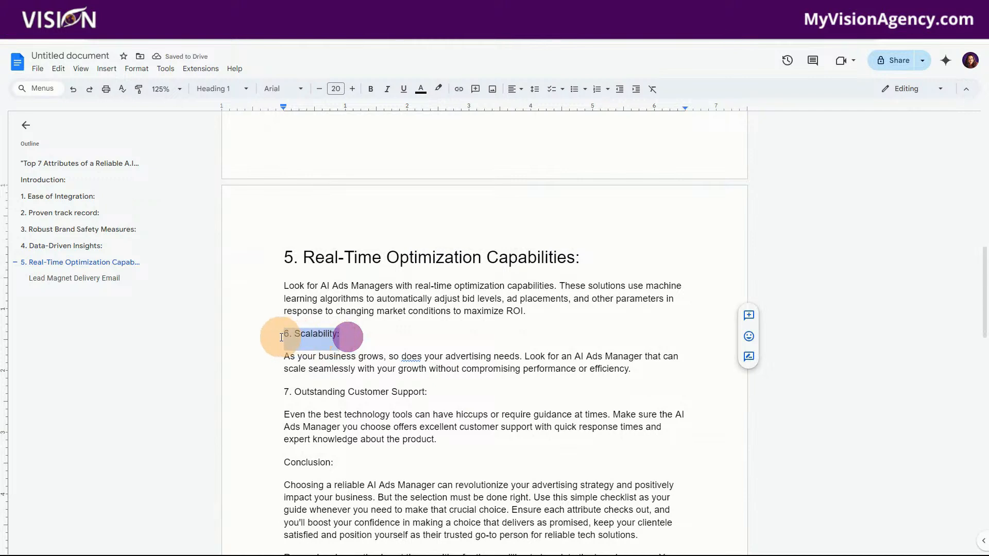
{"action": "key", "text": "ctrl+alt+1"}
{"action": "left_click_drag", "start_coordinate": [435, 403], "coordinate": [288, 408]}
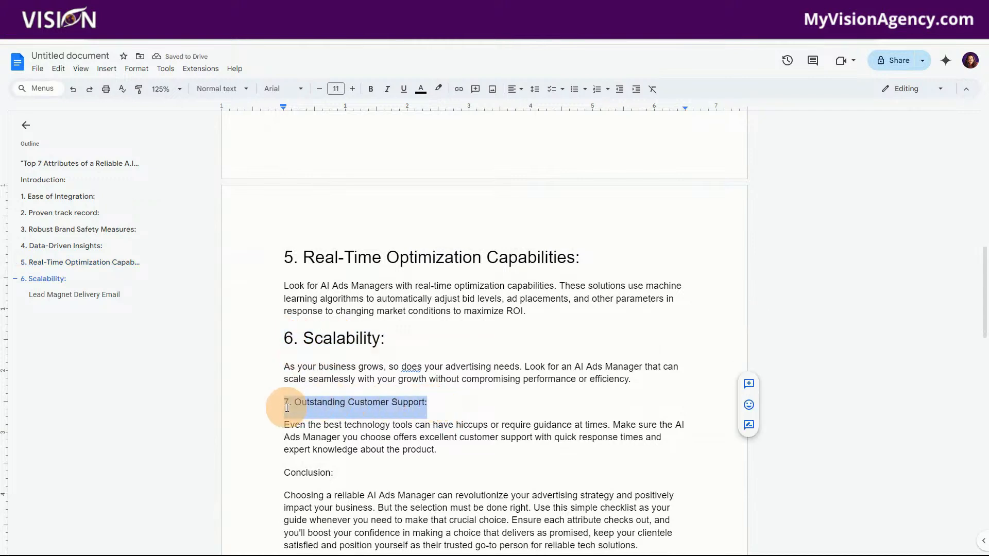
{"action": "key", "text": "ctrl+alt+1"}
Step: Apply the Heading 1 style to the "Conclusion:" line
{"action": "scroll", "coordinate": [358, 434], "scroll_direction": "down", "scroll_amount": 2}
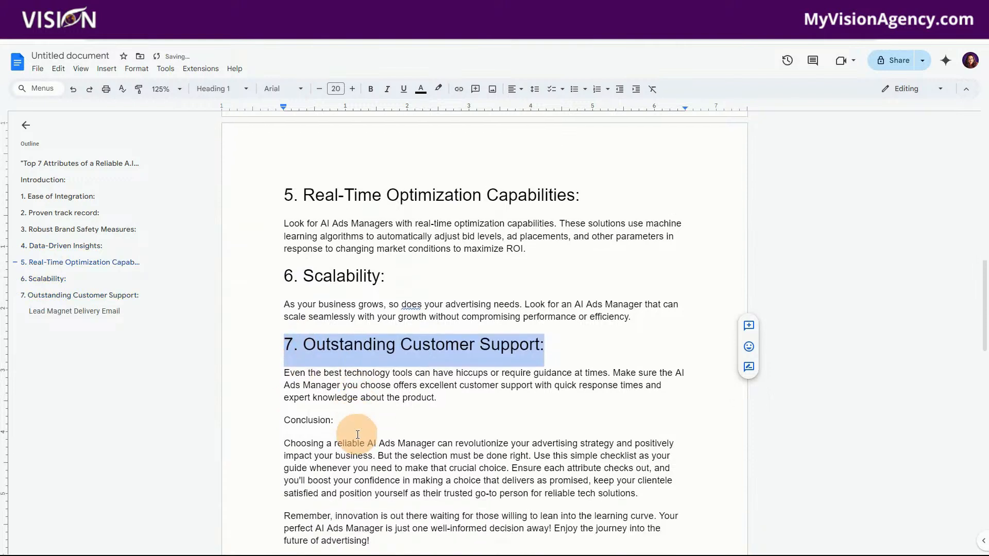
{"action": "left_click_drag", "start_coordinate": [335, 379], "coordinate": [288, 380]}
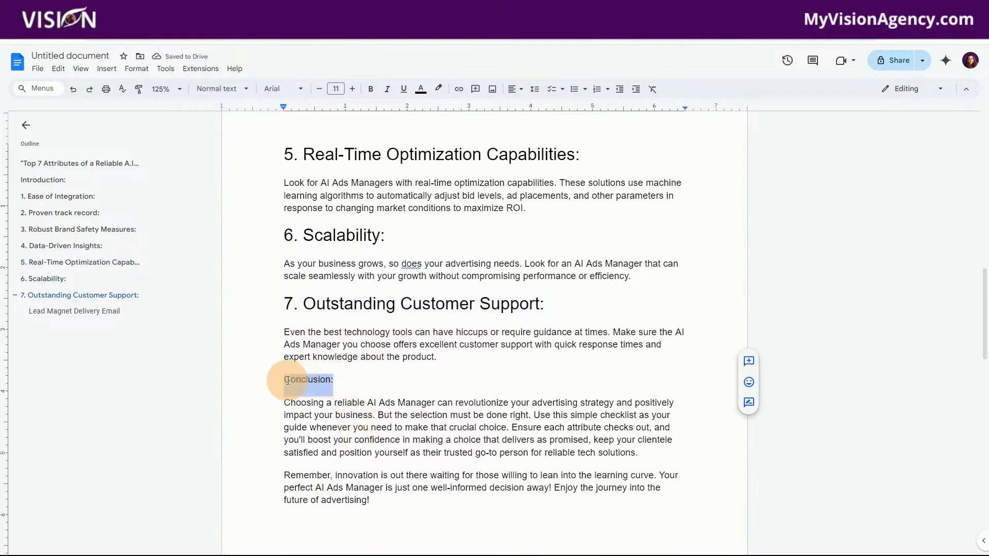
{"action": "key", "text": "ctrl+alt+1"}
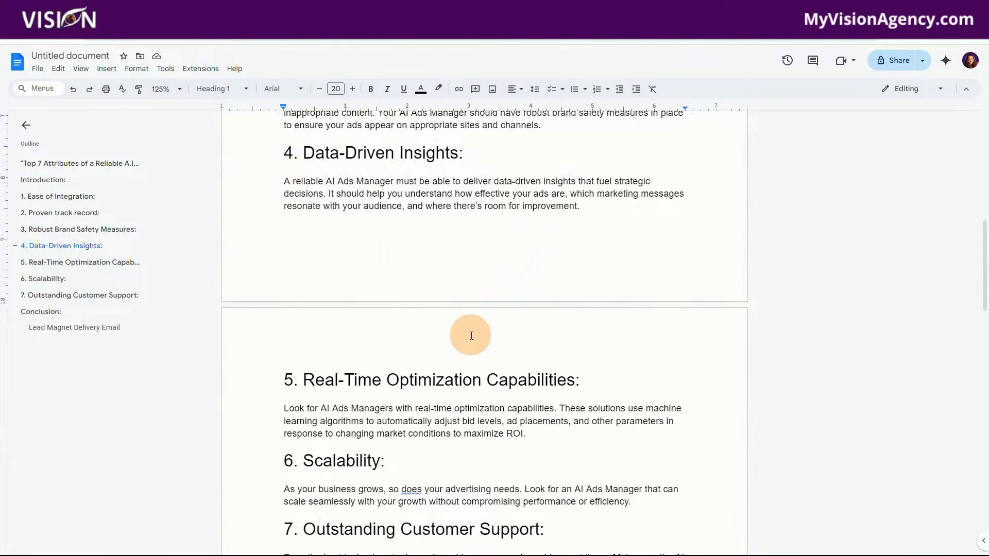
Step: Add a page header to the checklist document
{"action": "scroll", "coordinate": [451, 355], "scroll_direction": "up", "scroll_amount": 5}
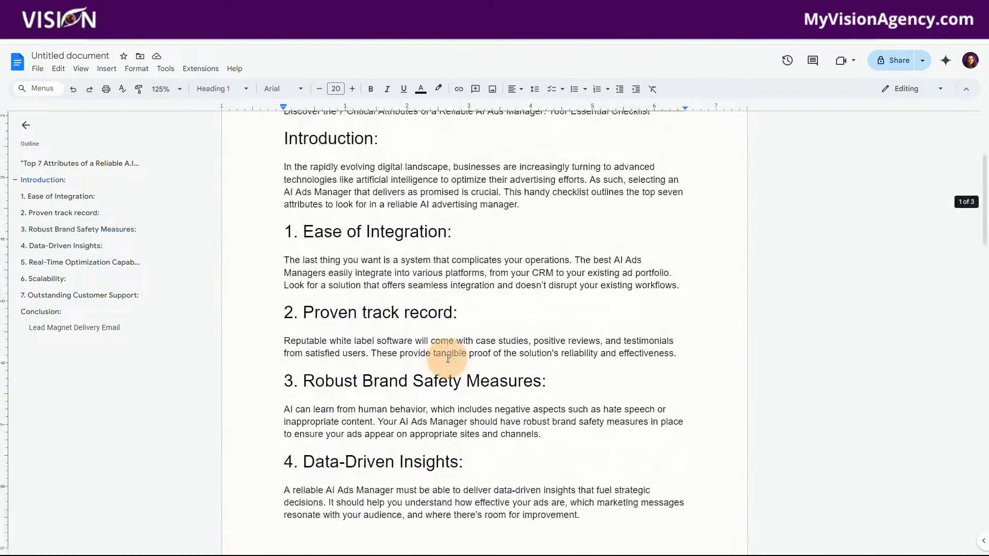
{"action": "scroll", "coordinate": [447, 355], "scroll_direction": "up", "scroll_amount": 3}
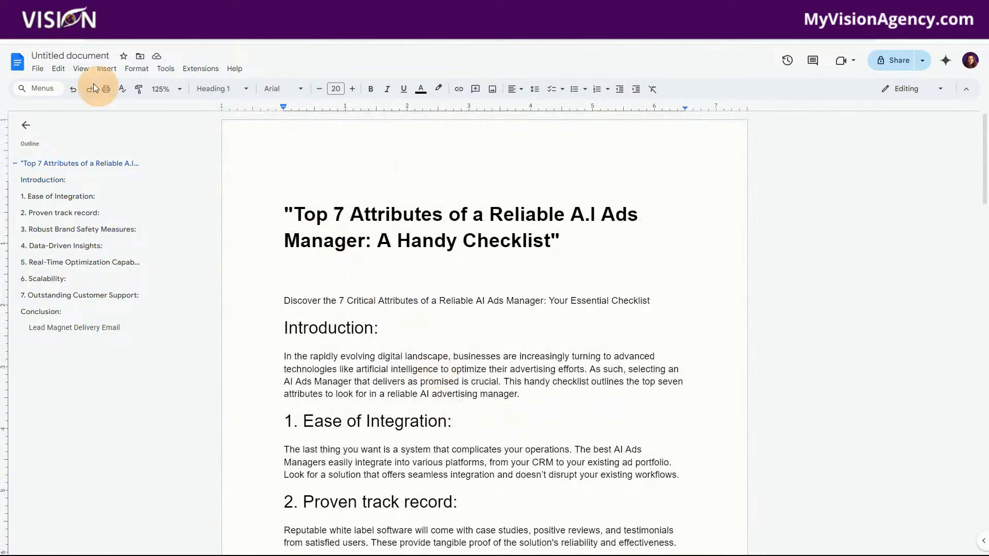
{"action": "left_click", "coordinate": [114, 72]}
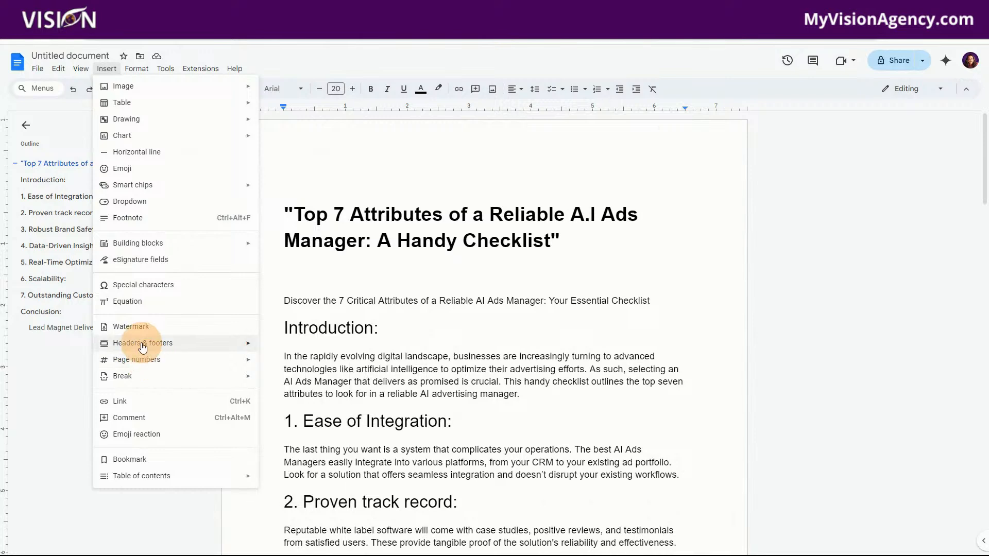
{"action": "left_click", "coordinate": [279, 346]}
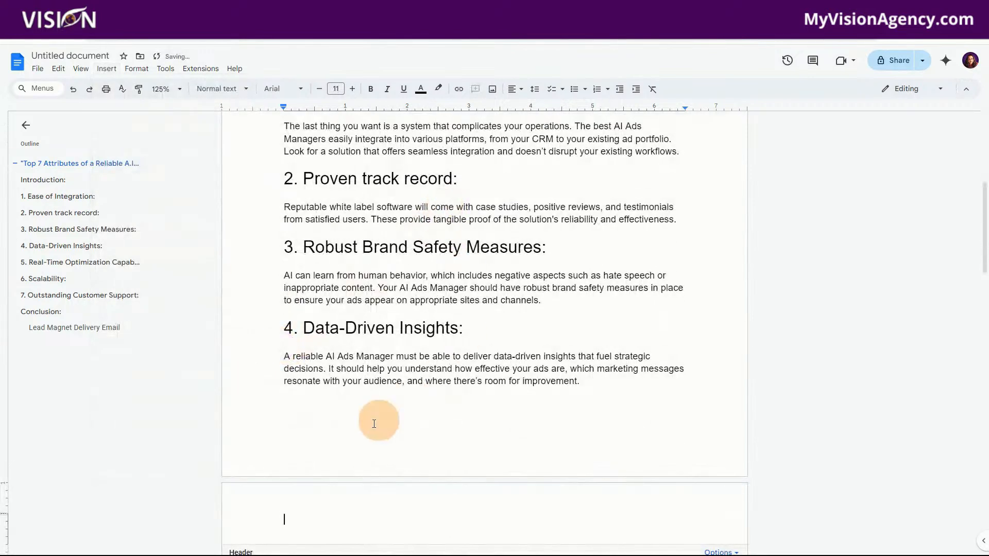
{"action": "scroll", "coordinate": [345, 470], "scroll_direction": "down", "scroll_amount": 3}
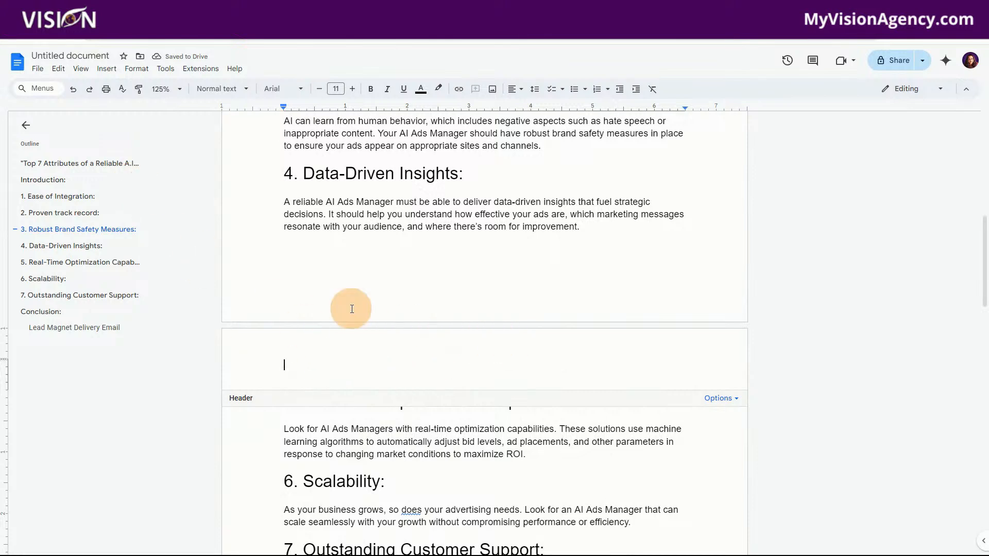
Step: Insert the Vision logo image from the computer into the page header
{"action": "left_click", "coordinate": [100, 71]}
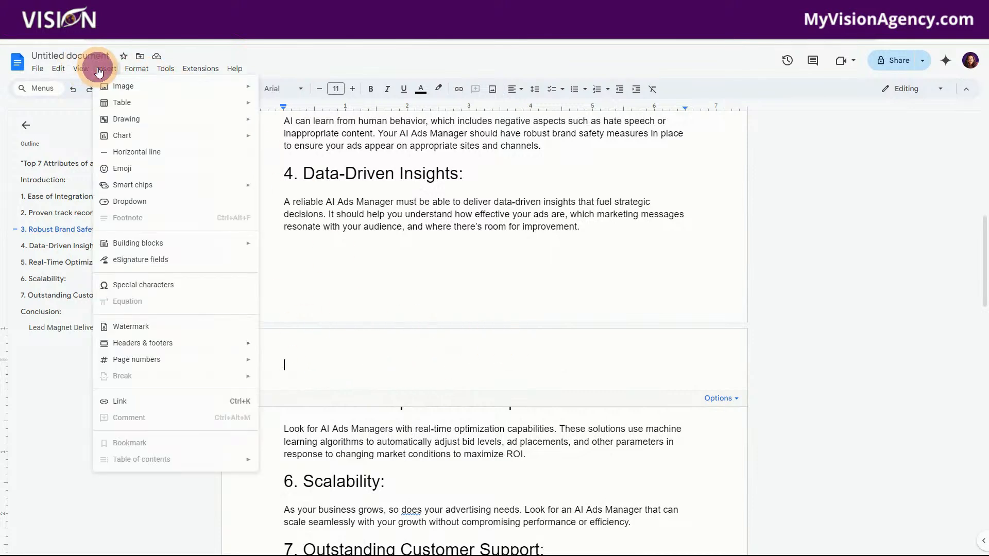
{"action": "mouse_move", "coordinate": [242, 86]}
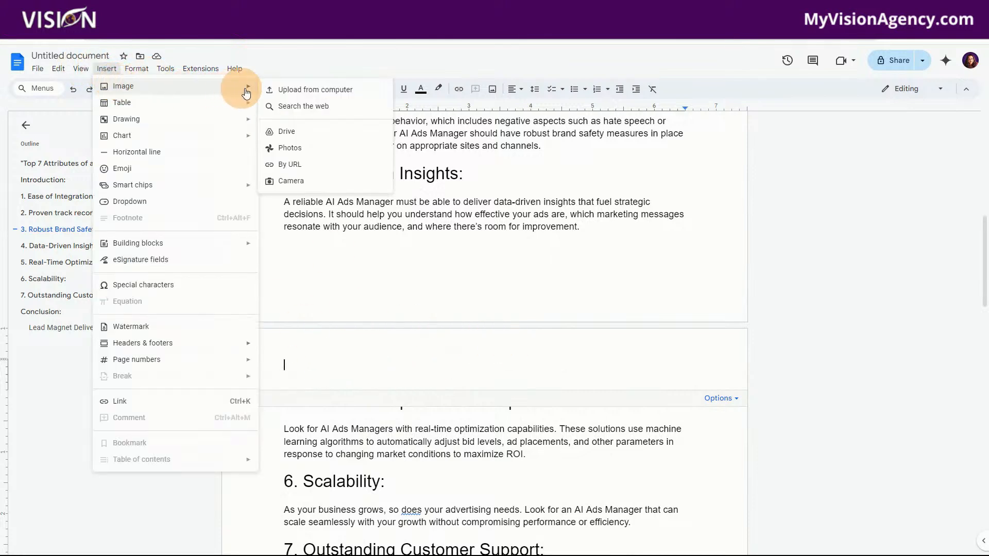
{"action": "left_click", "coordinate": [297, 87]}
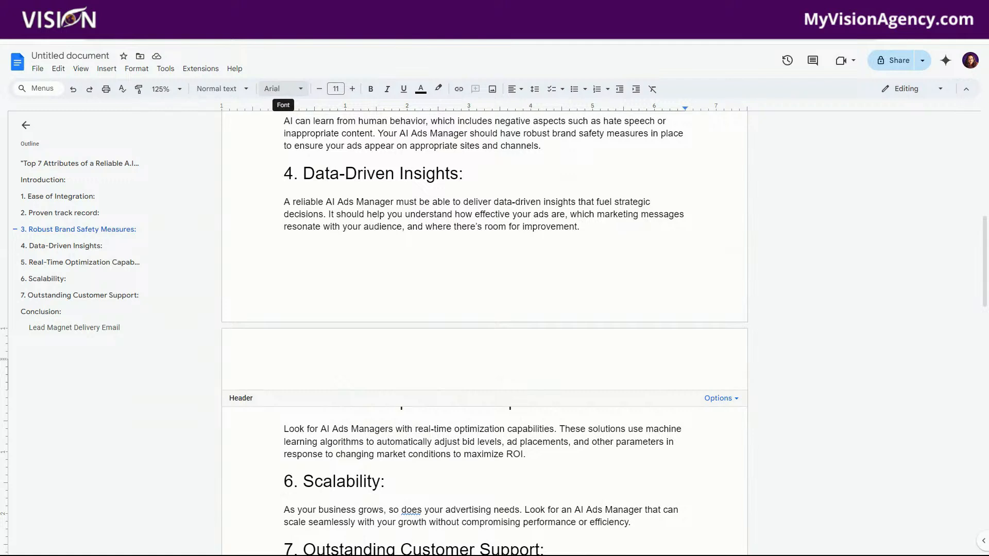
{"action": "key", "text": "ctrl+v"}
{"action": "left_click", "coordinate": [513, 407]}
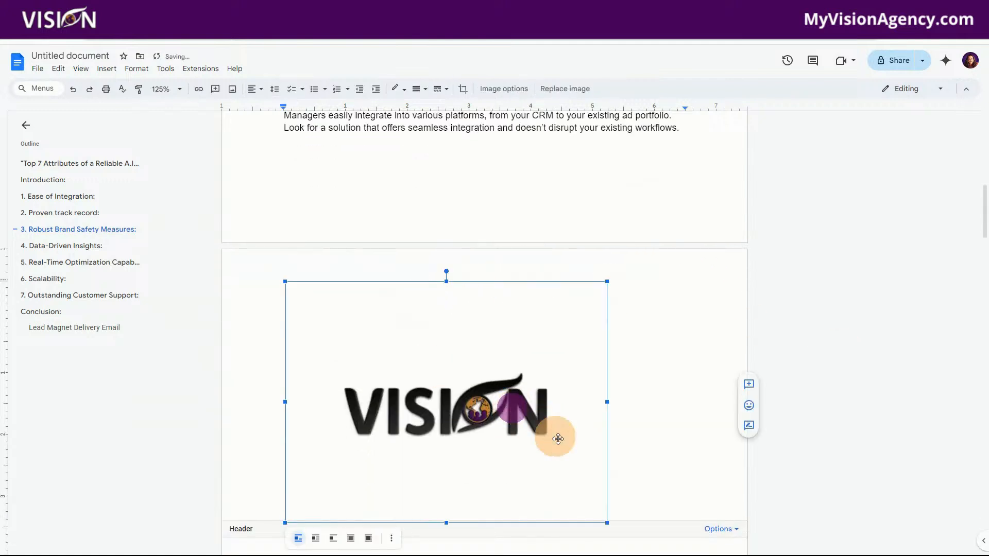
Step: Shrink the header logo to about 1.3 inches wide, center it, and return to the body text
{"action": "left_click_drag", "start_coordinate": [607, 522], "coordinate": [367, 322]}
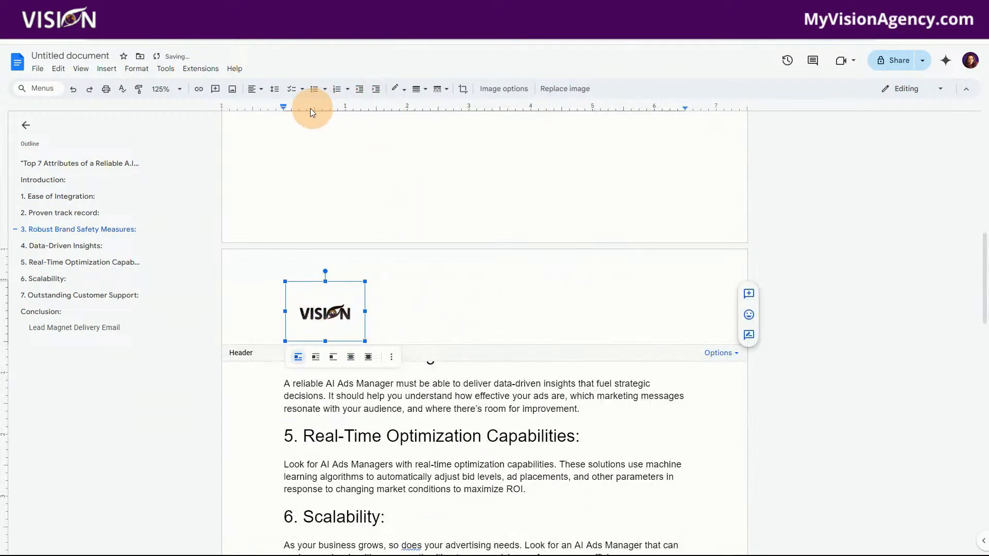
{"action": "left_click", "coordinate": [255, 91]}
{"action": "left_click", "coordinate": [267, 106]}
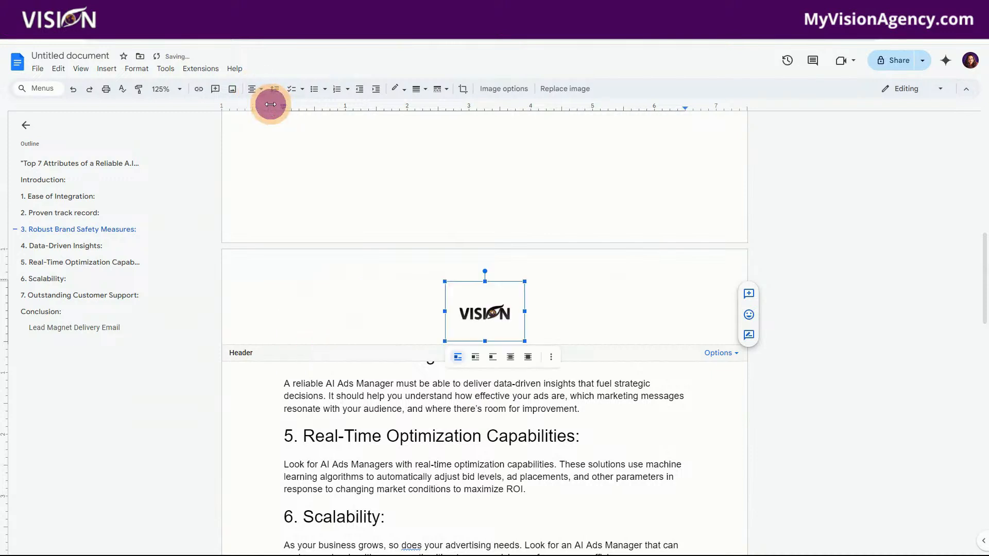
{"action": "left_click", "coordinate": [590, 303]}
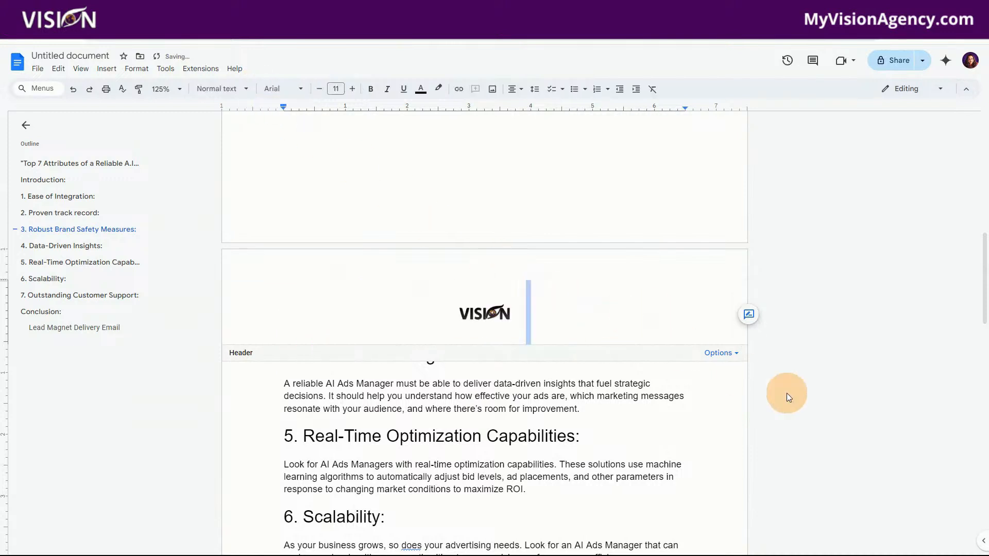
{"action": "left_click", "coordinate": [718, 446]}
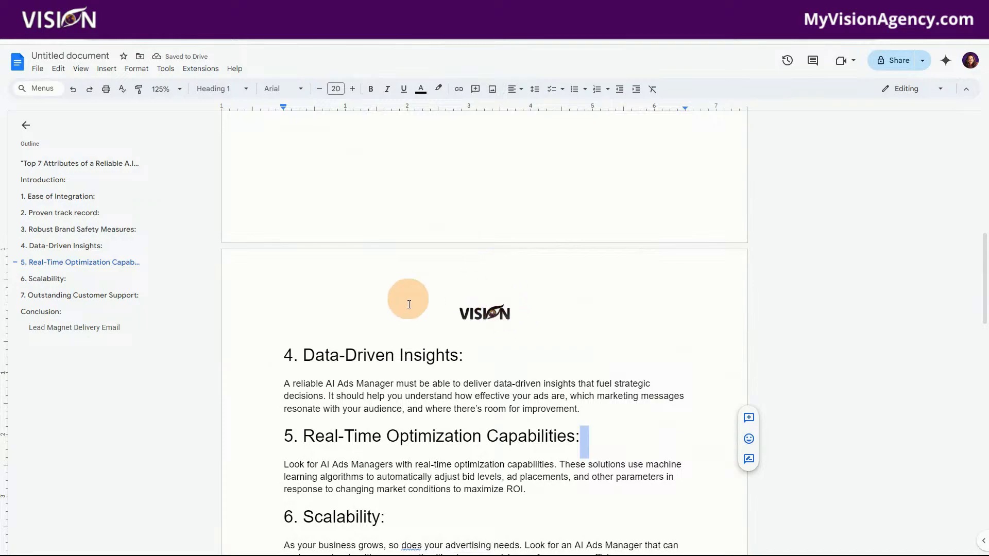
Step: Move the "Lead Magnet Delivery Email" heading to the start of the next page, after the checklist's closing paragraph
{"action": "scroll", "coordinate": [502, 356], "scroll_direction": "up", "scroll_amount": 3}
{"action": "scroll", "coordinate": [502, 356], "scroll_direction": "up", "scroll_amount": 8}
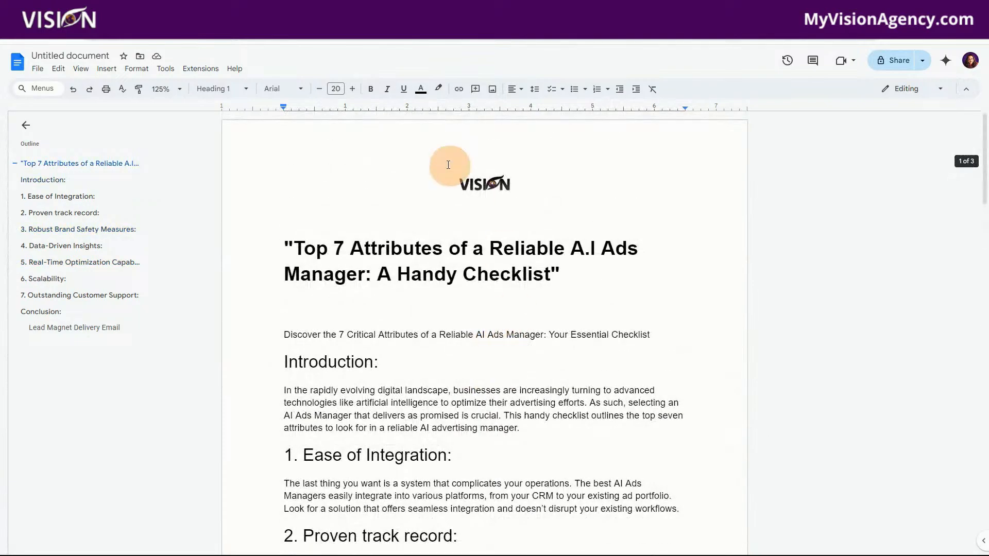
{"action": "scroll", "coordinate": [509, 196], "scroll_direction": "down", "scroll_amount": 20}
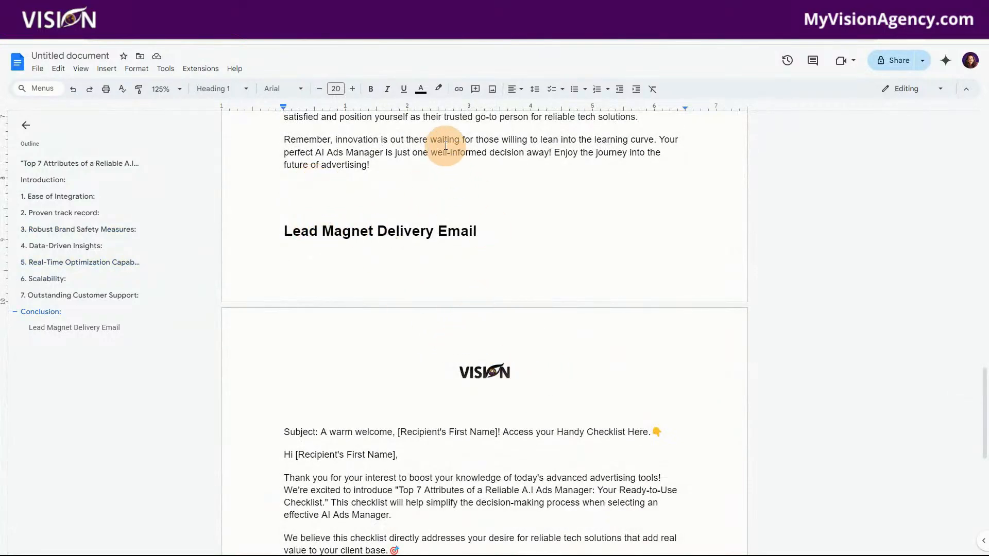
{"action": "double_click", "coordinate": [404, 176]}
{"action": "key", "text": "Return"}
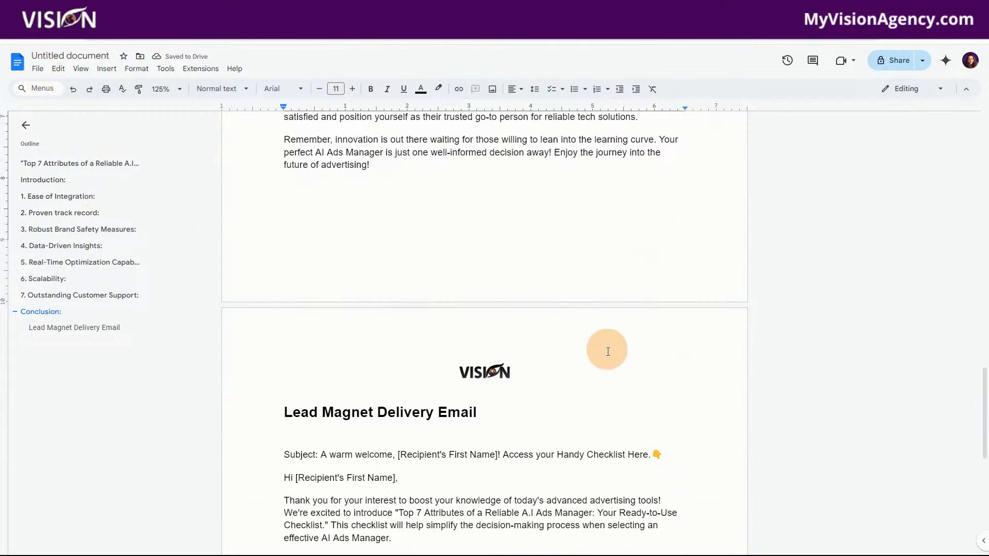
Step: Make a copy of the document in My Drive under the name "Copy of Untitled document"
{"action": "scroll", "coordinate": [602, 360], "scroll_direction": "down", "scroll_amount": 6}
{"action": "scroll", "coordinate": [602, 363], "scroll_direction": "down", "scroll_amount": 2}
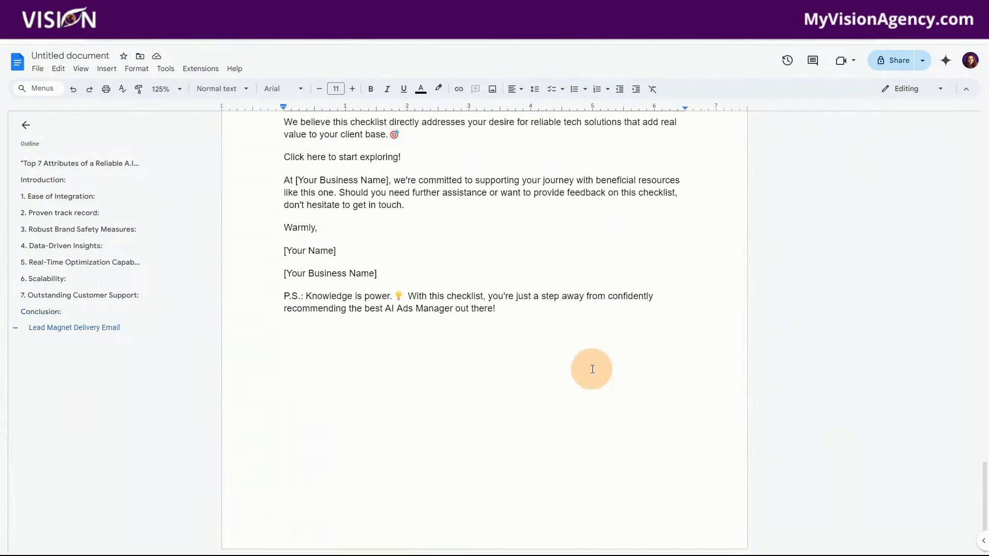
{"action": "scroll", "coordinate": [589, 366], "scroll_direction": "up", "scroll_amount": 7}
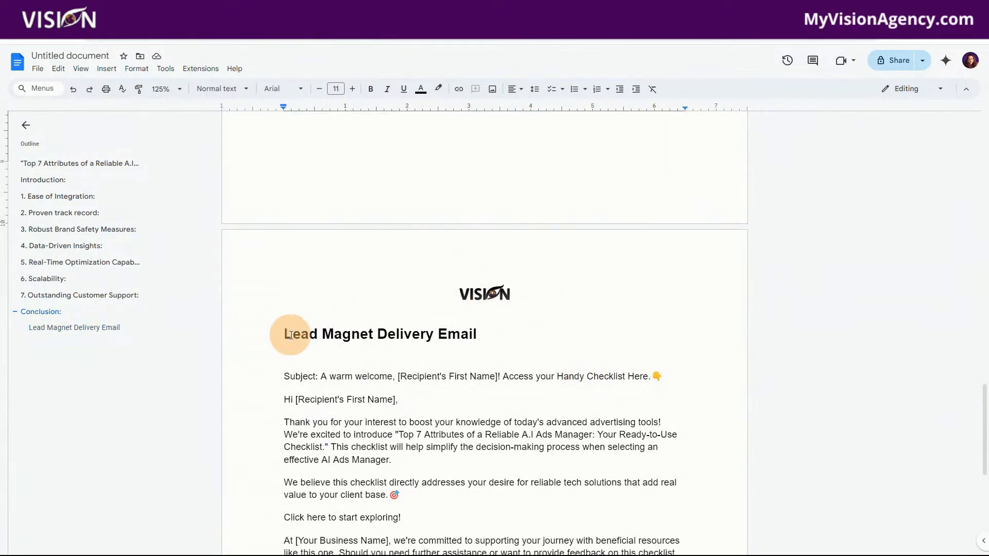
{"action": "scroll", "coordinate": [289, 336], "scroll_direction": "down", "scroll_amount": 4}
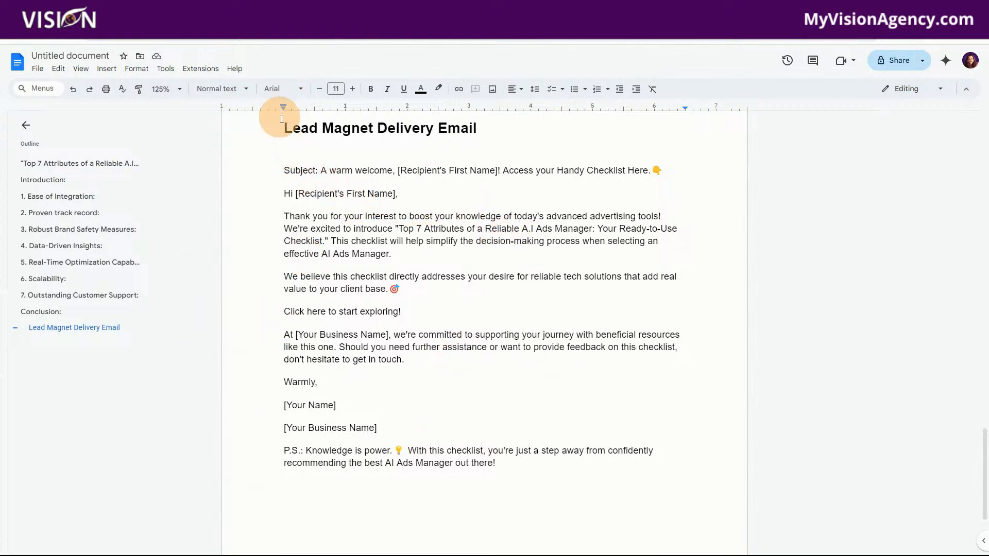
{"action": "left_click", "coordinate": [38, 68]}
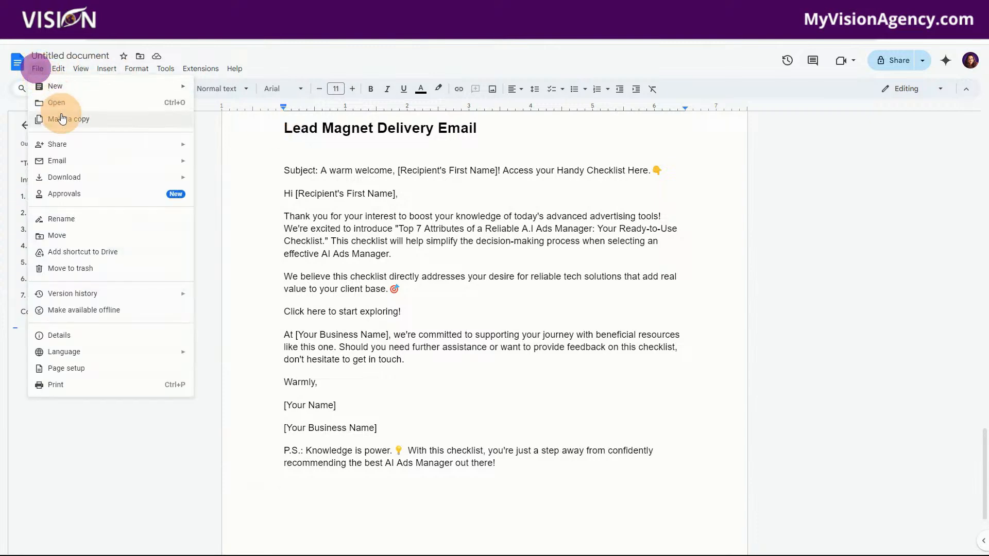
{"action": "left_click", "coordinate": [62, 120]}
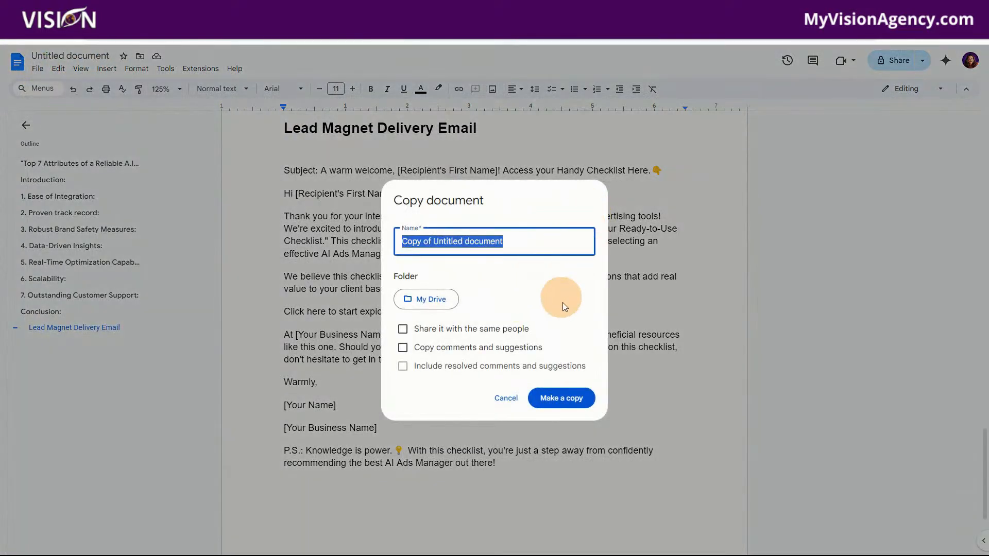
{"action": "left_click", "coordinate": [561, 399]}
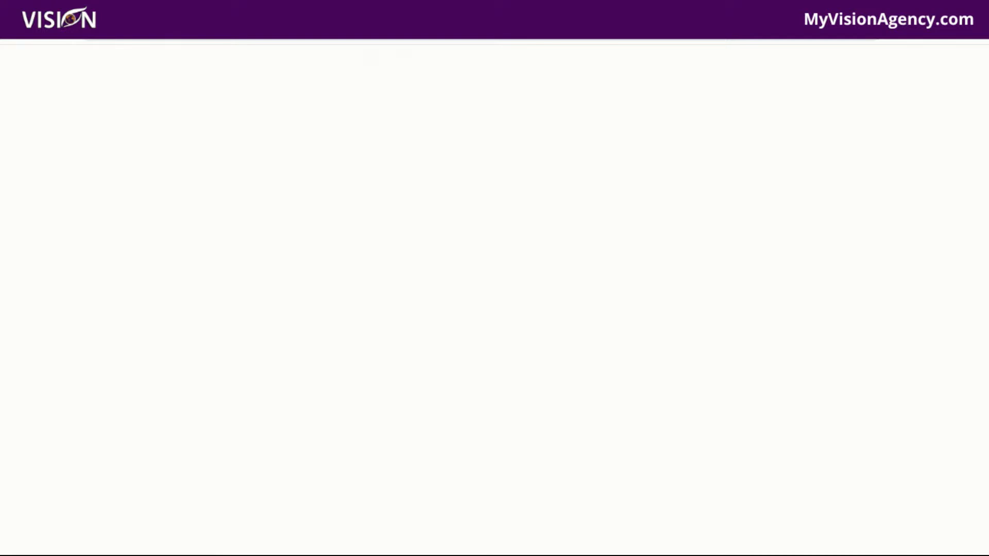
Step: Delete the whole Lead Magnet Delivery Email section and the leftover blank page from the original document
{"action": "left_click_drag", "start_coordinate": [285, 128], "coordinate": [636, 470]}
{"action": "key", "text": "Delete"}
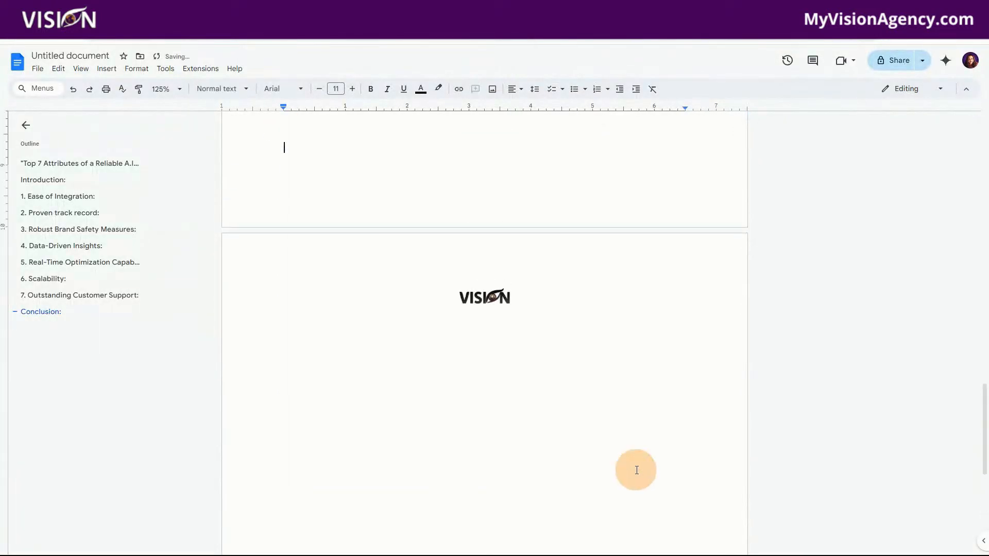
{"action": "scroll", "coordinate": [605, 419], "scroll_direction": "up", "scroll_amount": 5}
{"action": "key", "text": "BackSpace"}
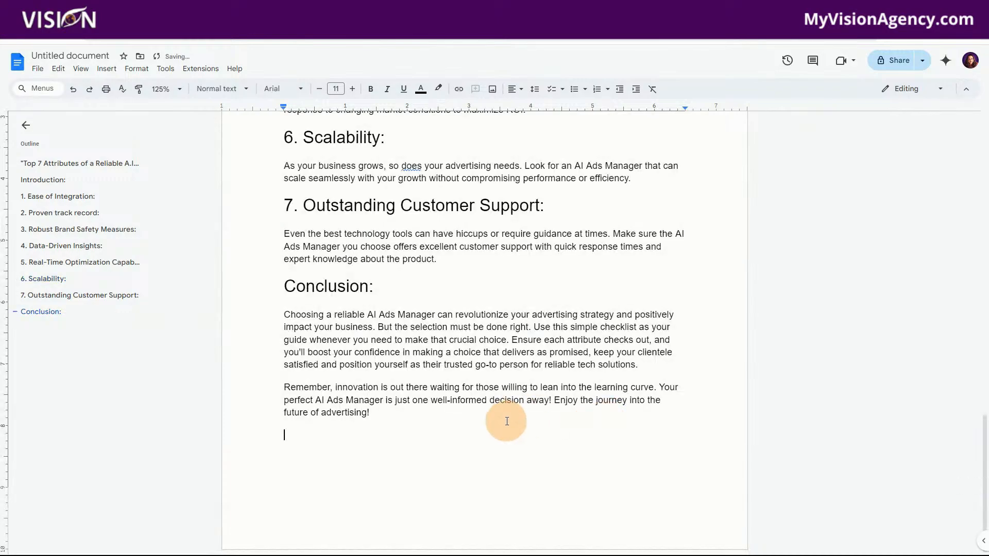
{"action": "scroll", "coordinate": [479, 409], "scroll_direction": "up", "scroll_amount": 15}
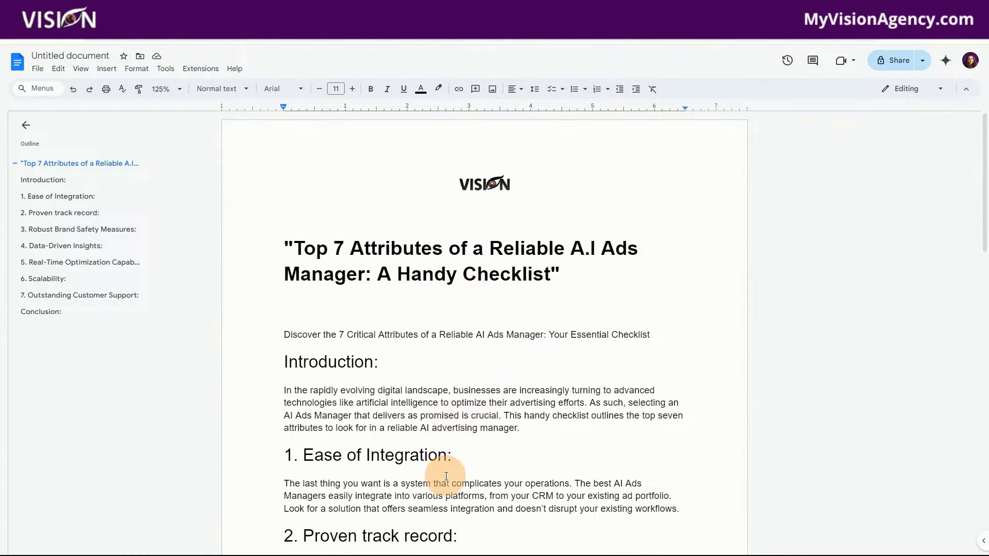
Step: Switch to Canva and browse the checklist templates for layout ideas
{"action": "scroll", "coordinate": [443, 476], "scroll_direction": "down", "scroll_amount": 3}
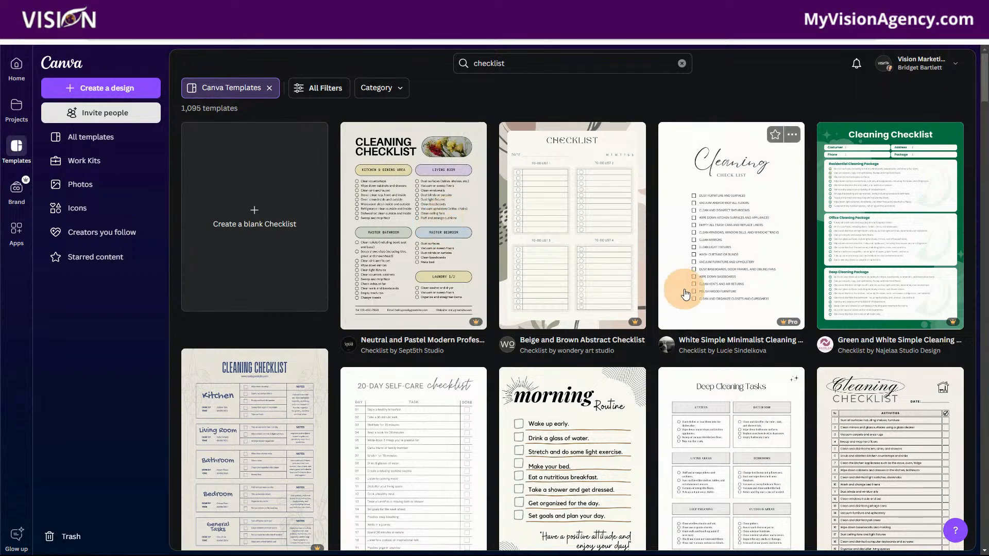
{"action": "scroll", "coordinate": [680, 330], "scroll_direction": "down", "scroll_amount": 1}
{"action": "scroll", "coordinate": [679, 330], "scroll_direction": "down", "scroll_amount": 10}
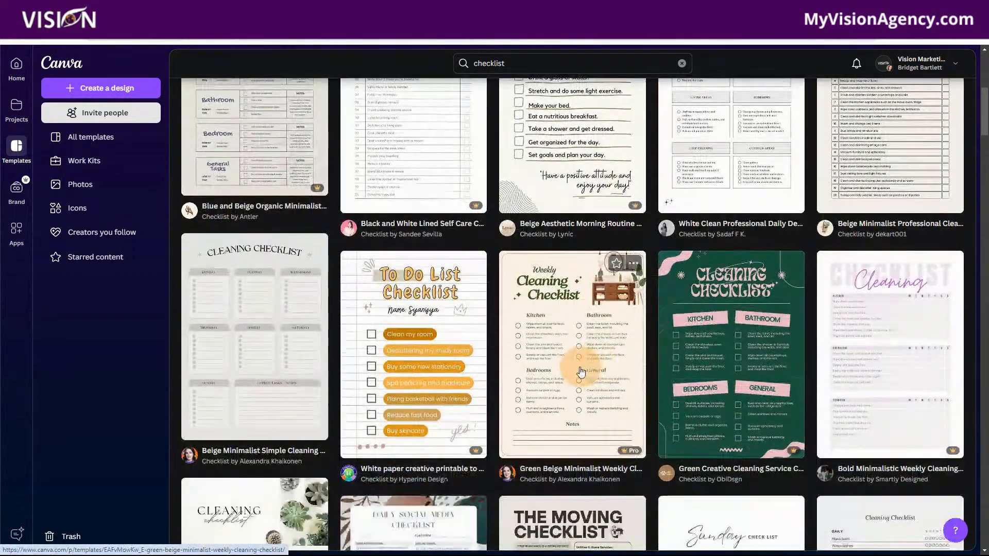
{"action": "scroll", "coordinate": [579, 370], "scroll_direction": "down", "scroll_amount": 1}
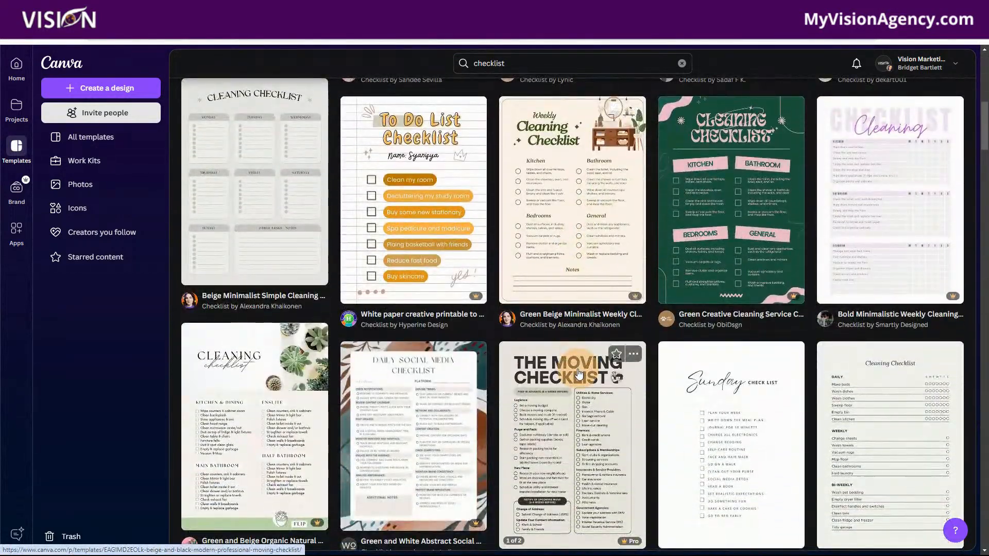
{"action": "scroll", "coordinate": [579, 374], "scroll_direction": "down", "scroll_amount": 7}
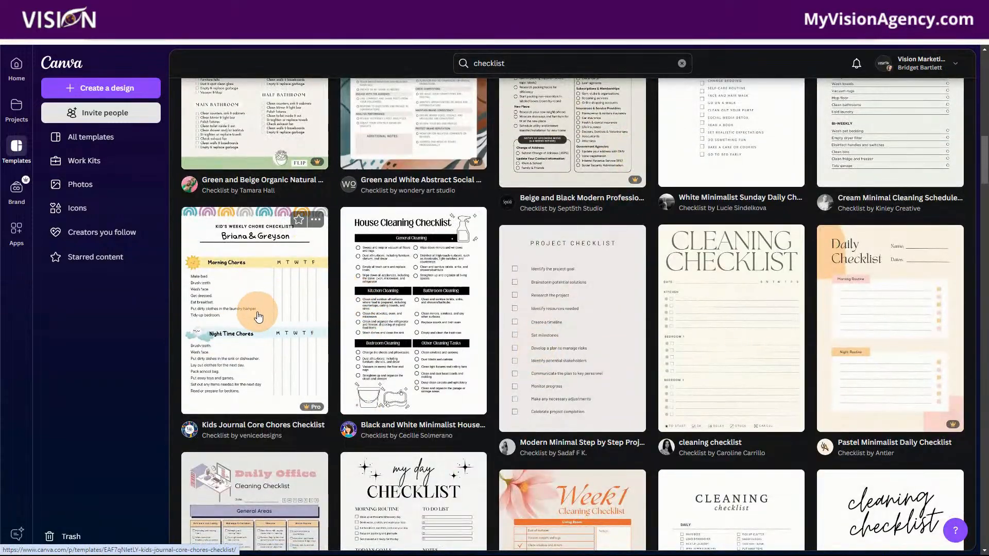
Step: Switch back to the Google Docs checklist and delete the empty lines between the title and the "Discover the 7 Critical Attributes" line
{"action": "left_click", "coordinate": [562, 12]}
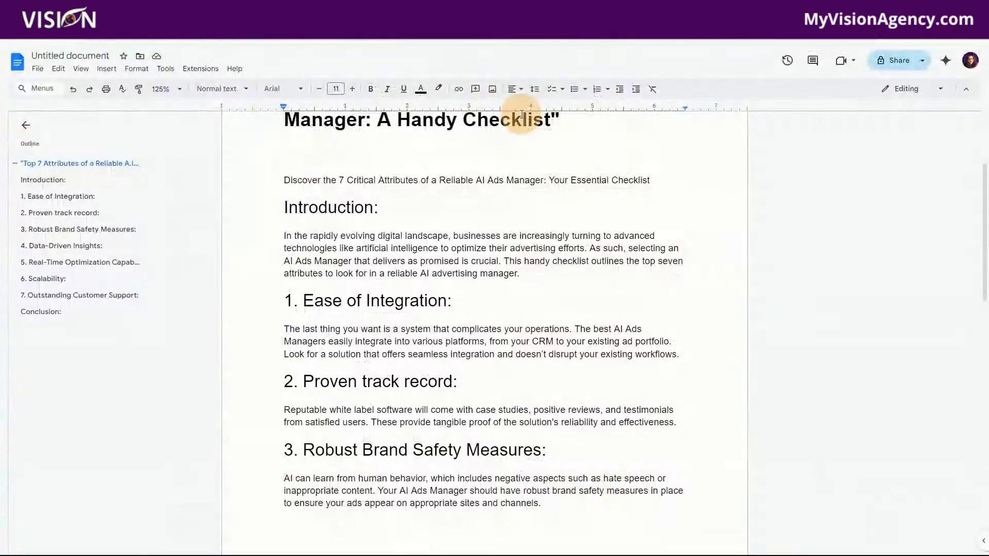
{"action": "scroll", "coordinate": [455, 298], "scroll_direction": "up", "scroll_amount": 3}
{"action": "scroll", "coordinate": [453, 303], "scroll_direction": "down", "scroll_amount": 1}
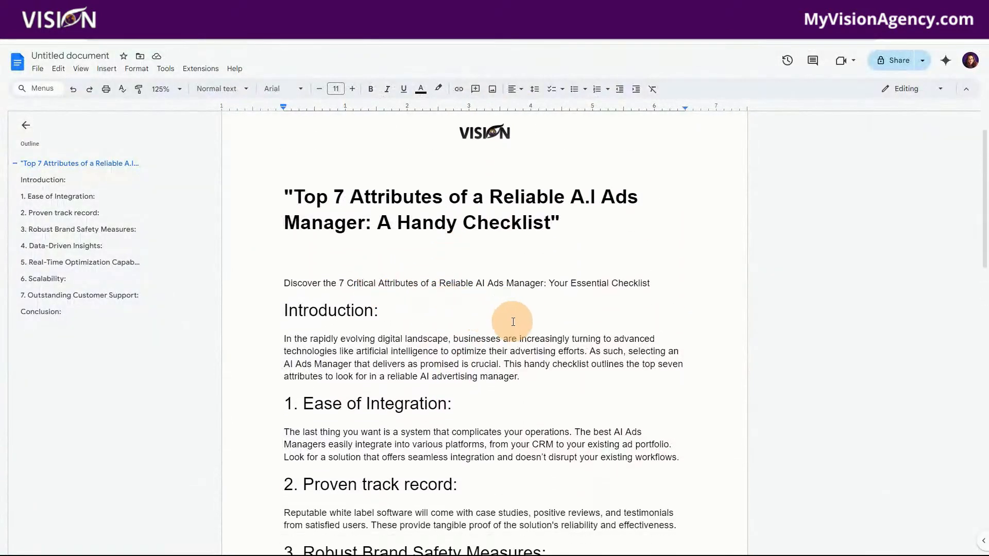
{"action": "scroll", "coordinate": [513, 322], "scroll_direction": "down", "scroll_amount": 2}
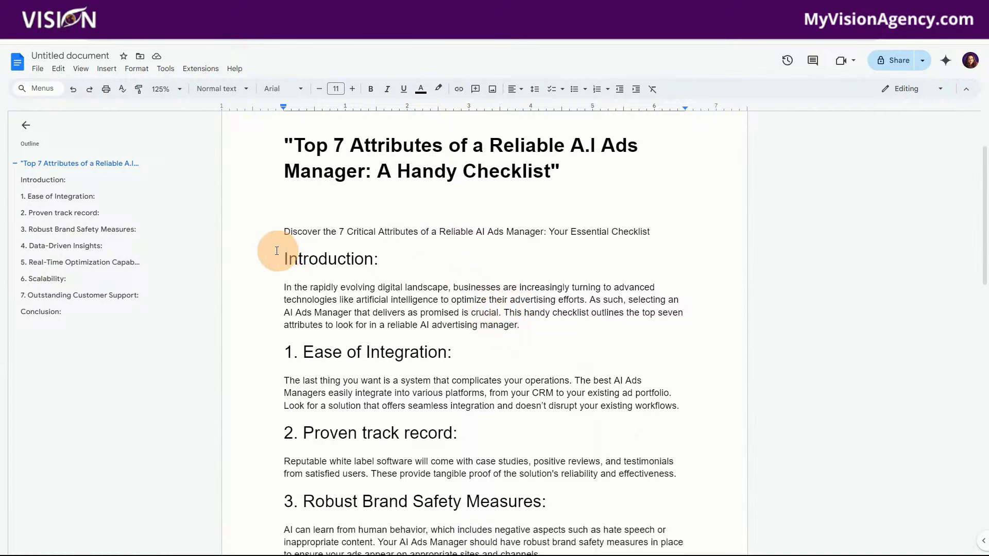
{"action": "left_click", "coordinate": [287, 232]}
{"action": "key", "text": "BackSpace"}
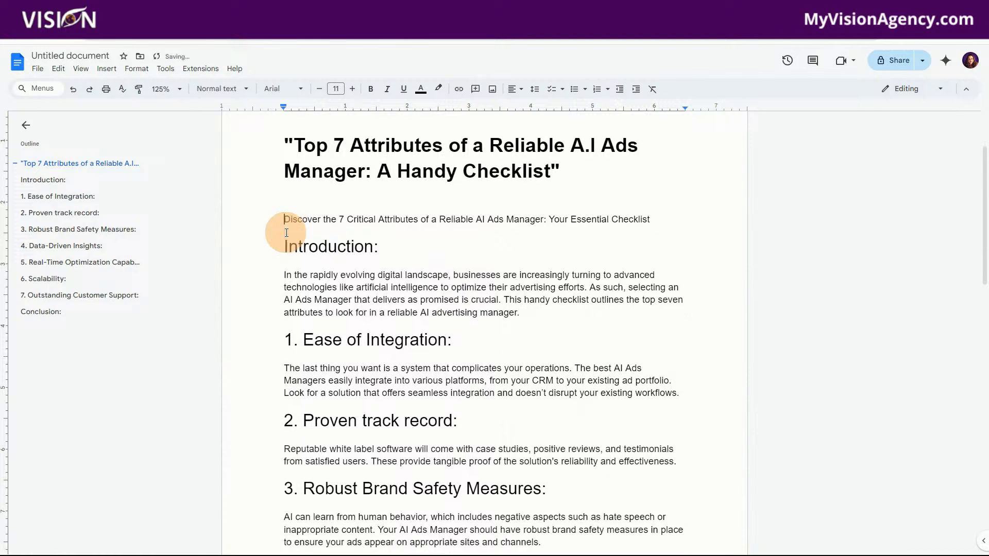
{"action": "key", "text": "BackSpace"}
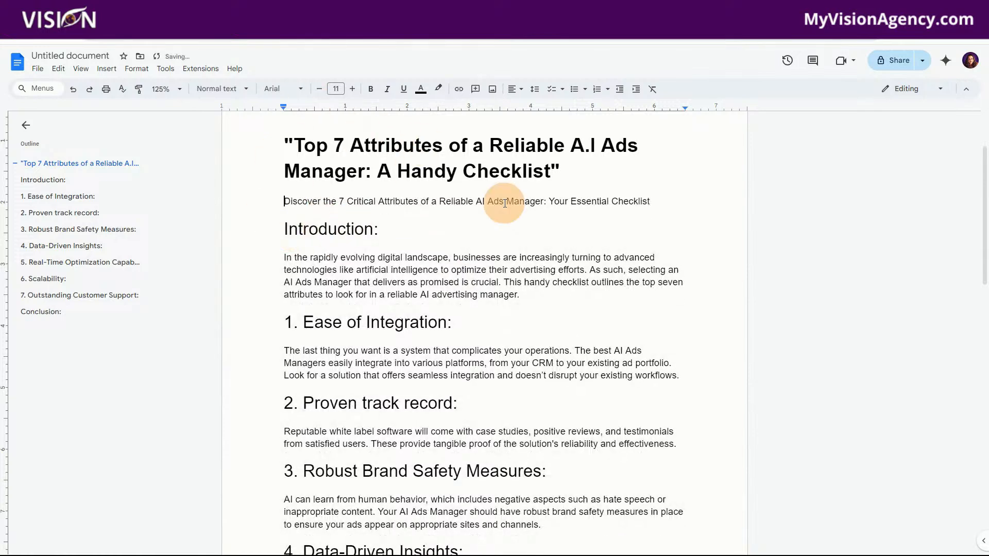
Step: Download the checklist document as a PDF named Lead Magnet Training
{"action": "left_click_drag", "start_coordinate": [296, 145], "coordinate": [539, 167]}
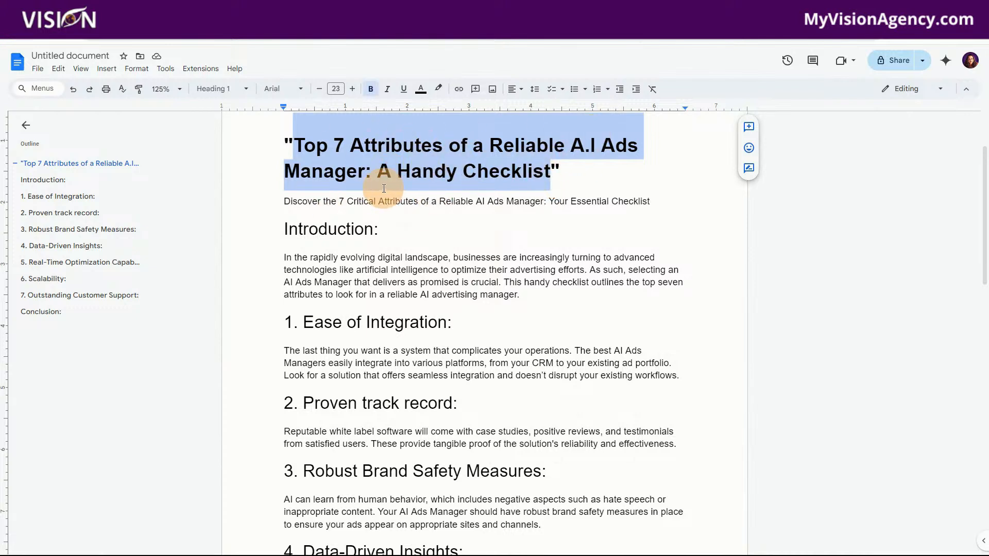
{"action": "left_click", "coordinate": [443, 270]}
{"action": "scroll", "coordinate": [479, 437], "scroll_direction": "down", "scroll_amount": 7}
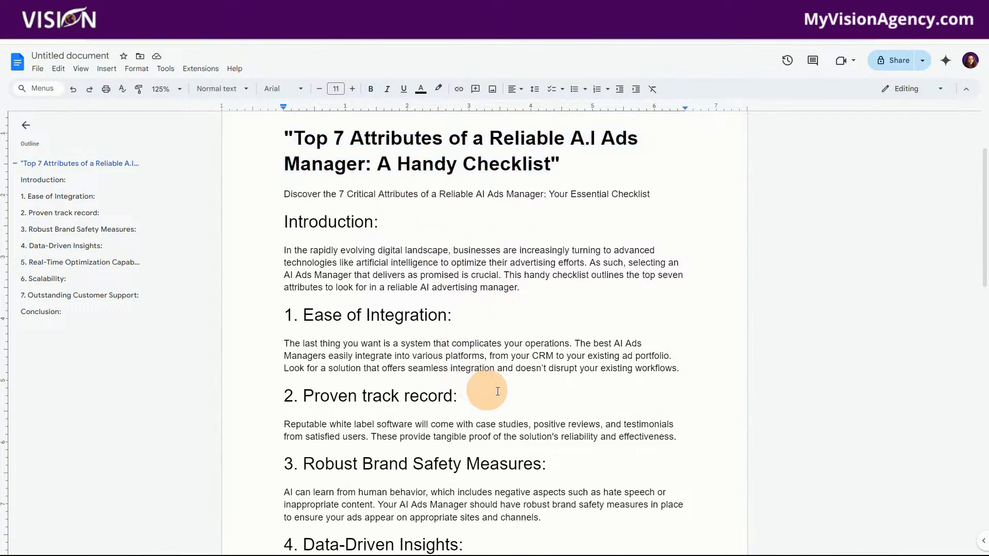
{"action": "left_click", "coordinate": [37, 72]}
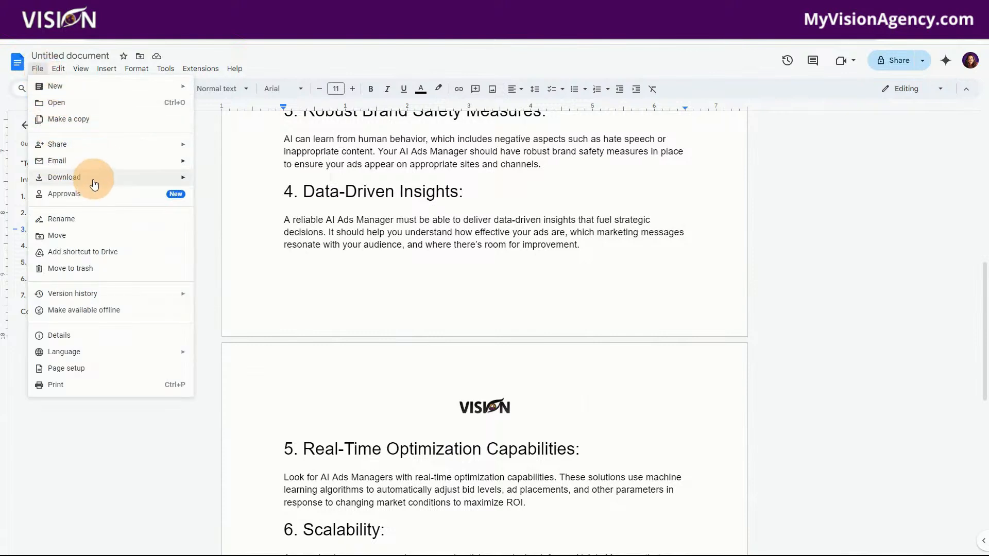
{"action": "mouse_move", "coordinate": [90, 177]}
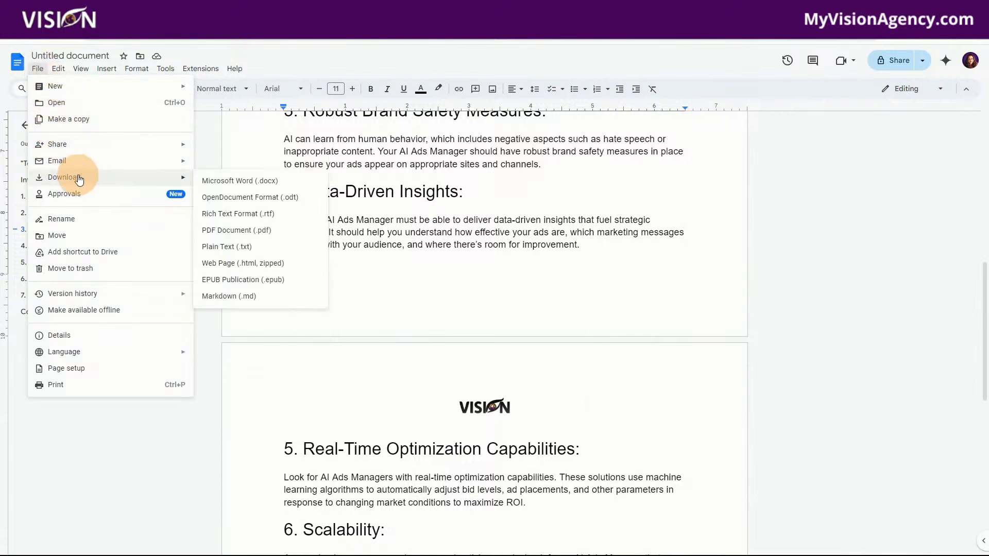
{"action": "left_click", "coordinate": [218, 232]}
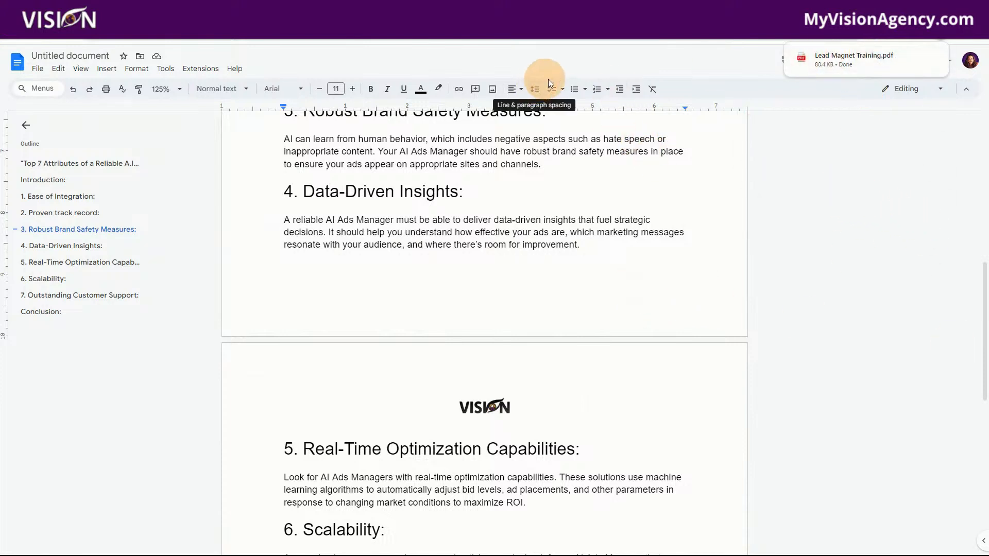
Step: Switch to Canva and open the Black and White Minimalist House Cleaning Checklist template for customizing
{"action": "left_click", "coordinate": [646, 31]}
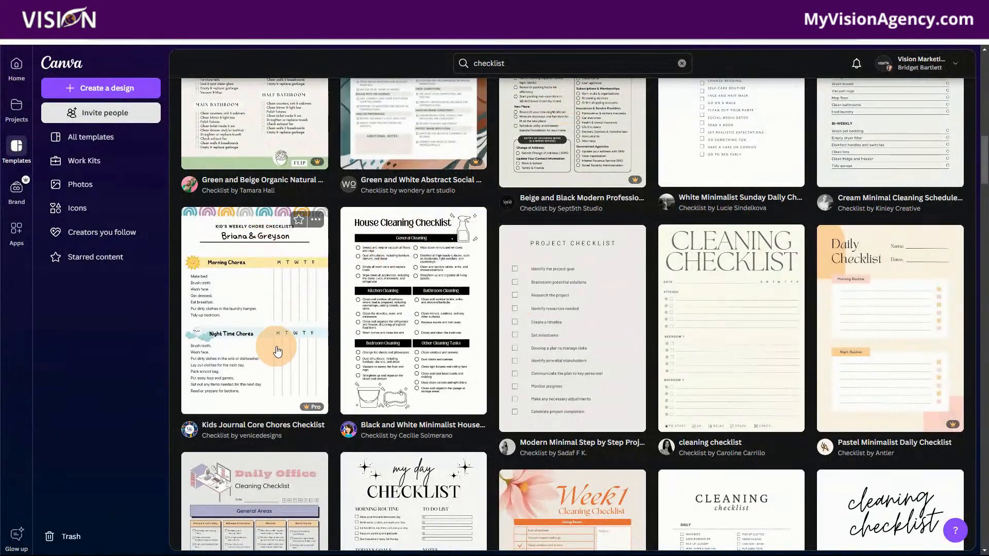
{"action": "left_click", "coordinate": [387, 236]}
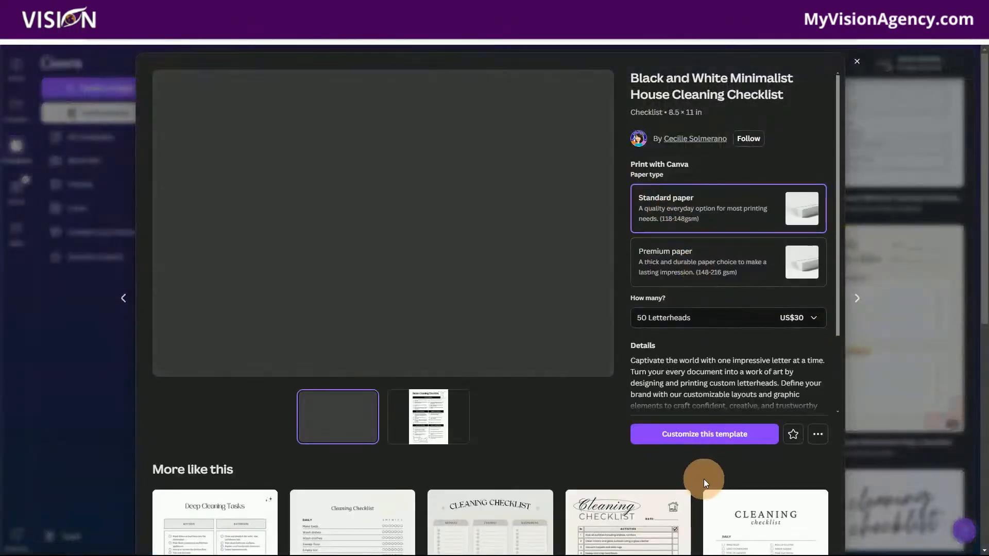
{"action": "left_click", "coordinate": [682, 434]}
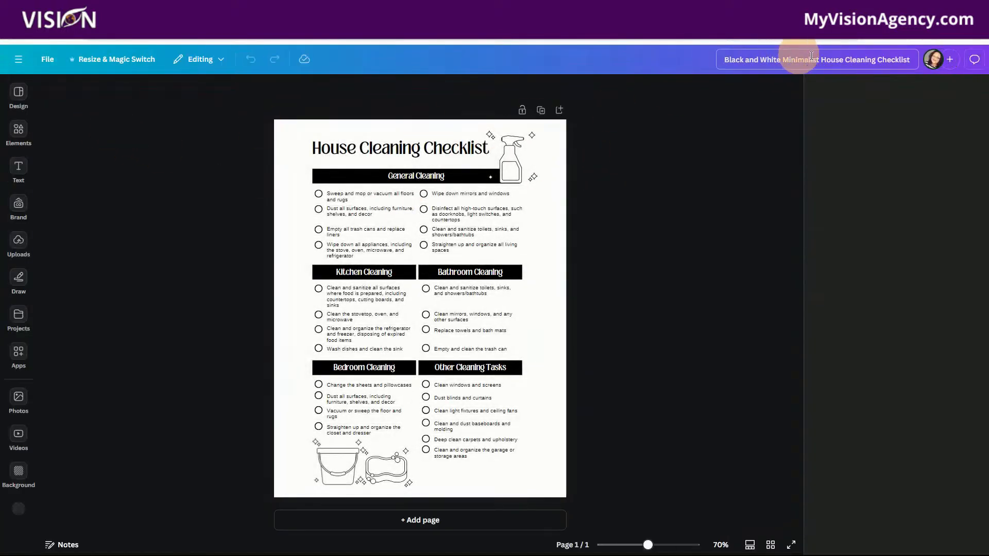
Step: Try to upload Lead Magnet Training.pdf from the recent downloads into the template's design, and return to the checklist template results
{"action": "left_click", "coordinate": [931, 42]}
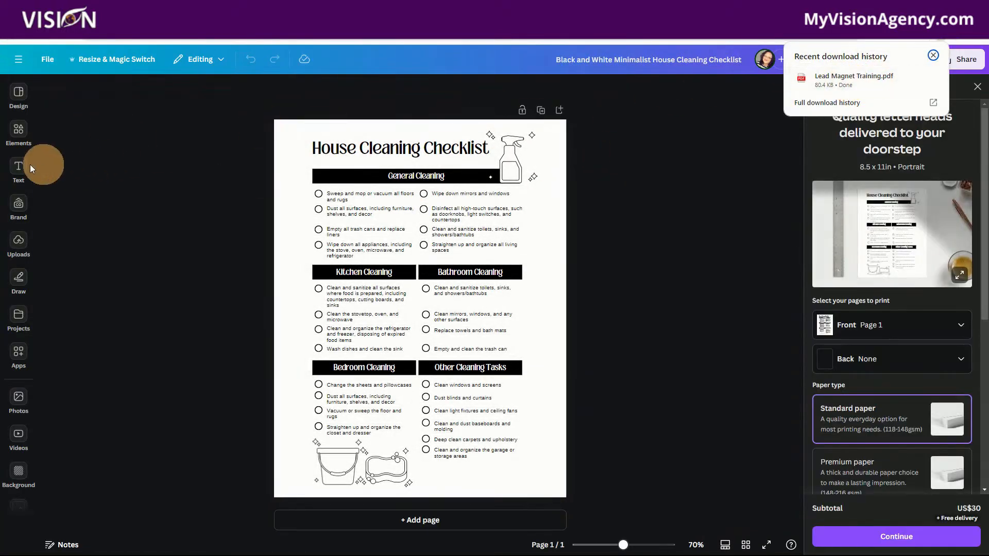
{"action": "left_click", "coordinate": [19, 237]}
{"action": "left_click", "coordinate": [930, 40]}
{"action": "left_click_drag", "start_coordinate": [860, 76], "coordinate": [100, 220]}
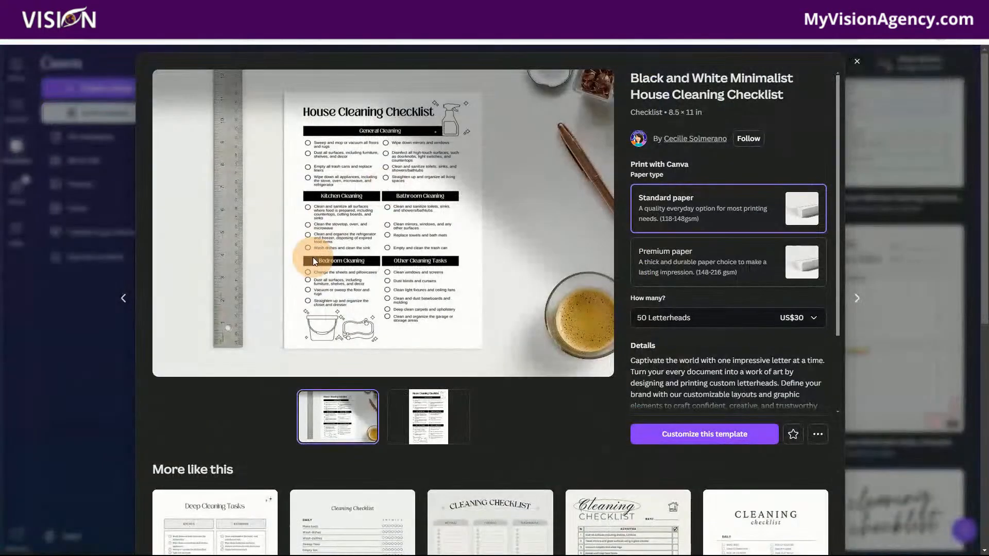
{"action": "left_click", "coordinate": [857, 63]}
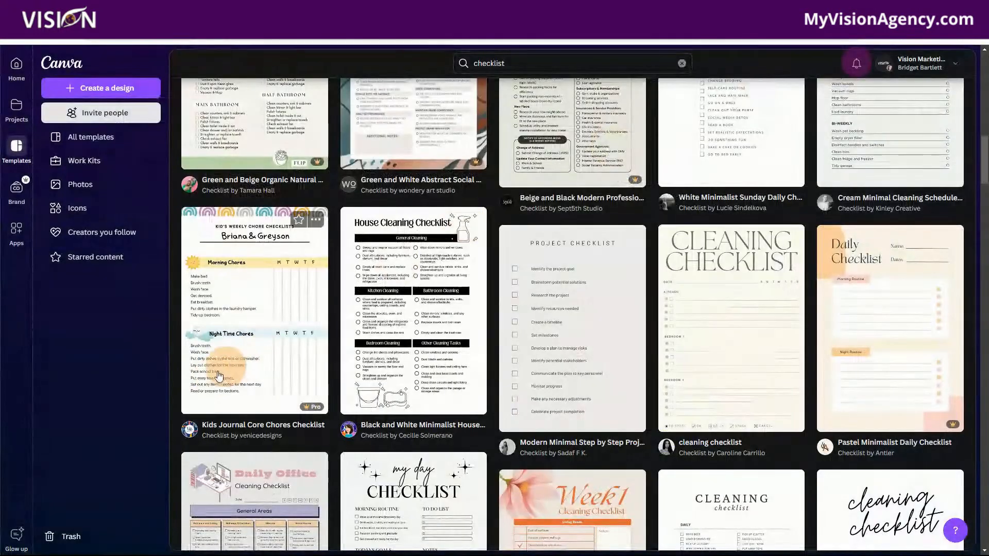
Step: Import Lead Magnet Training.pdf from the recent downloads as a new Canva design, open it and dismiss the import feedback form
{"action": "left_click", "coordinate": [16, 65]}
{"action": "left_click", "coordinate": [929, 43]}
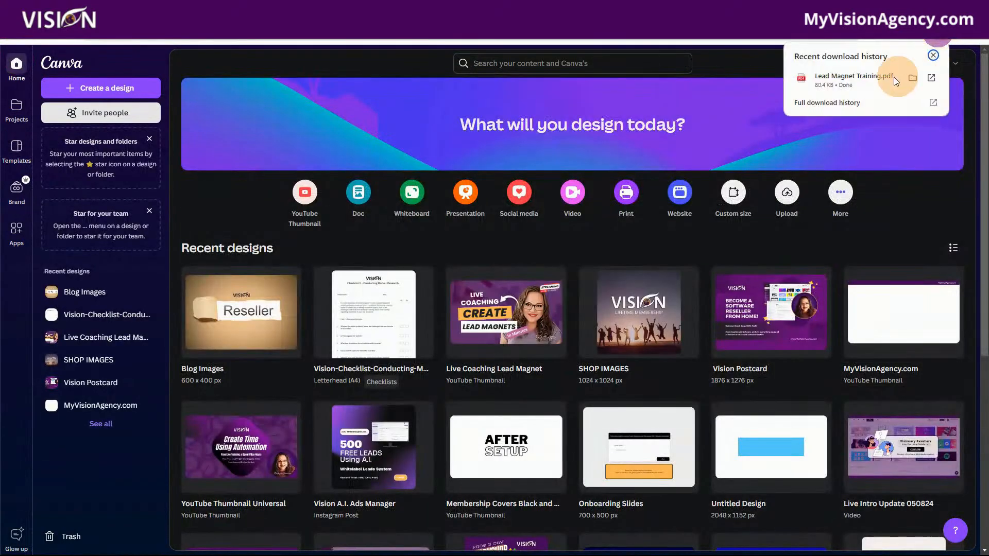
{"action": "left_click_drag", "start_coordinate": [848, 74], "coordinate": [227, 317]}
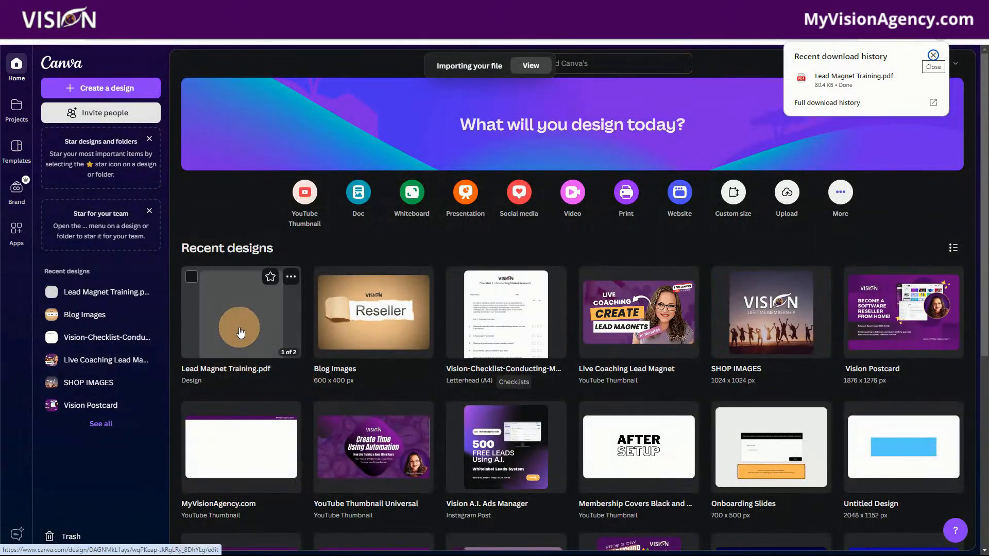
{"action": "left_click", "coordinate": [237, 344]}
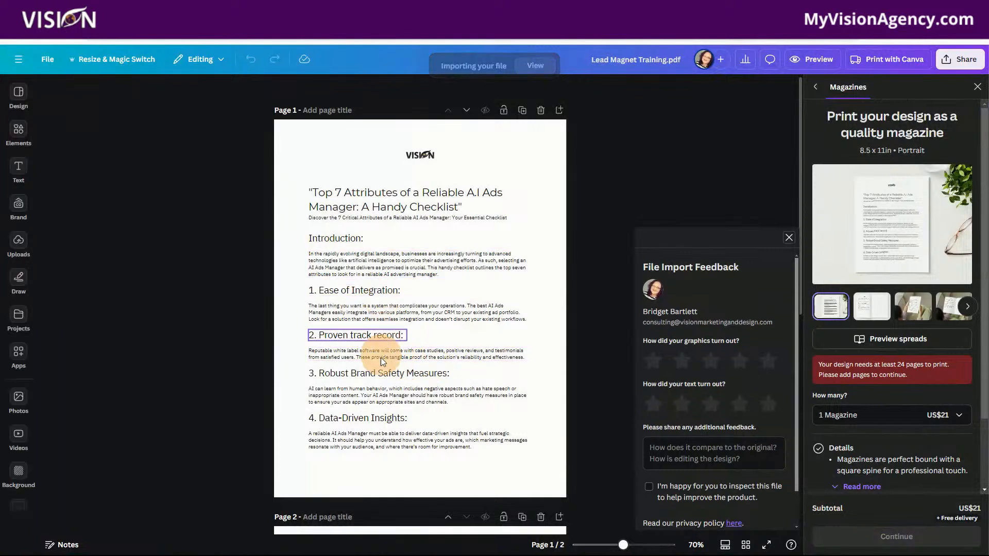
{"action": "left_click", "coordinate": [789, 238]}
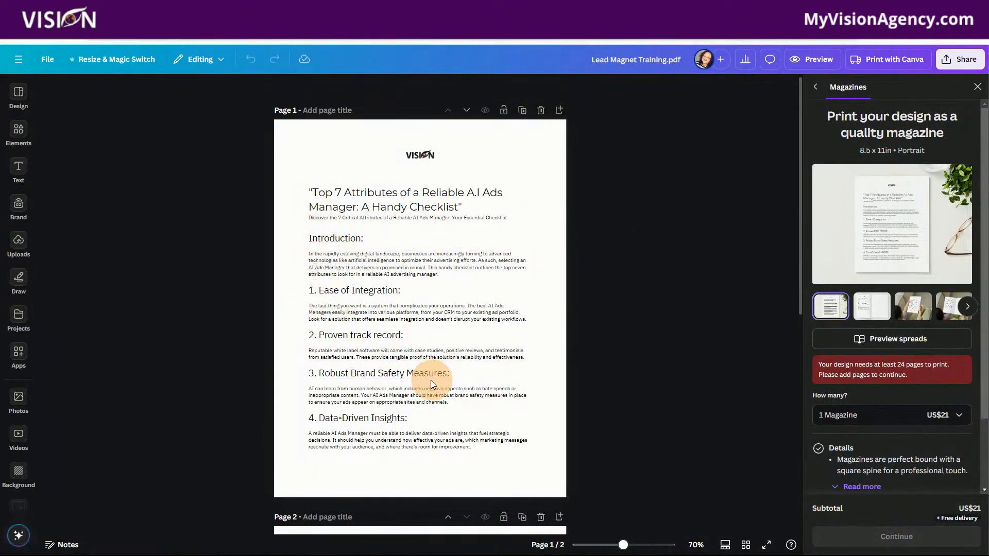
{"action": "scroll", "coordinate": [430, 451], "scroll_direction": "down", "scroll_amount": 1}
{"action": "scroll", "coordinate": [429, 453], "scroll_direction": "down", "scroll_amount": 5}
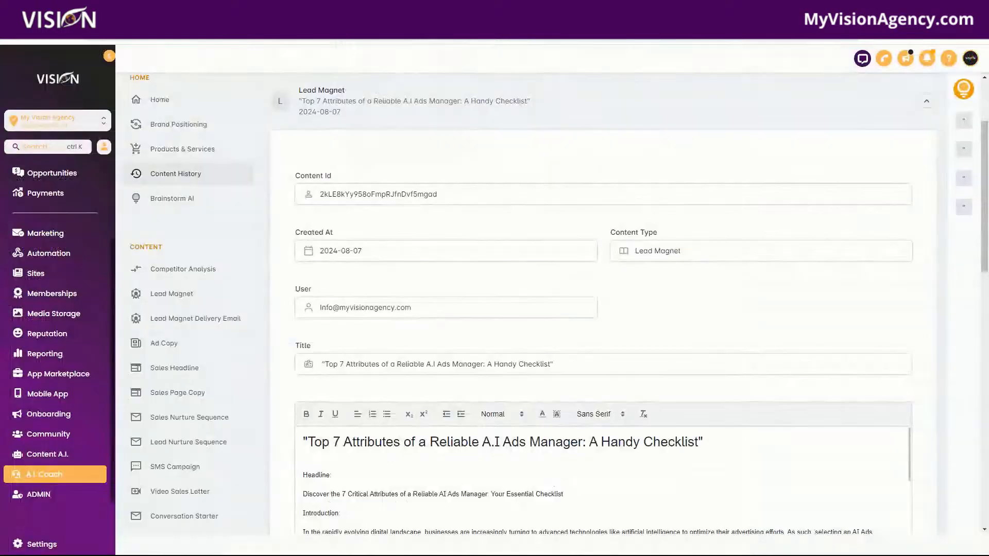
Step: Dismiss the demo sign-up popup on the Vision website and review the Starter, Plus and Pro plans for marketers and agency owners
{"action": "scroll", "coordinate": [468, 311], "scroll_direction": "down", "scroll_amount": 5}
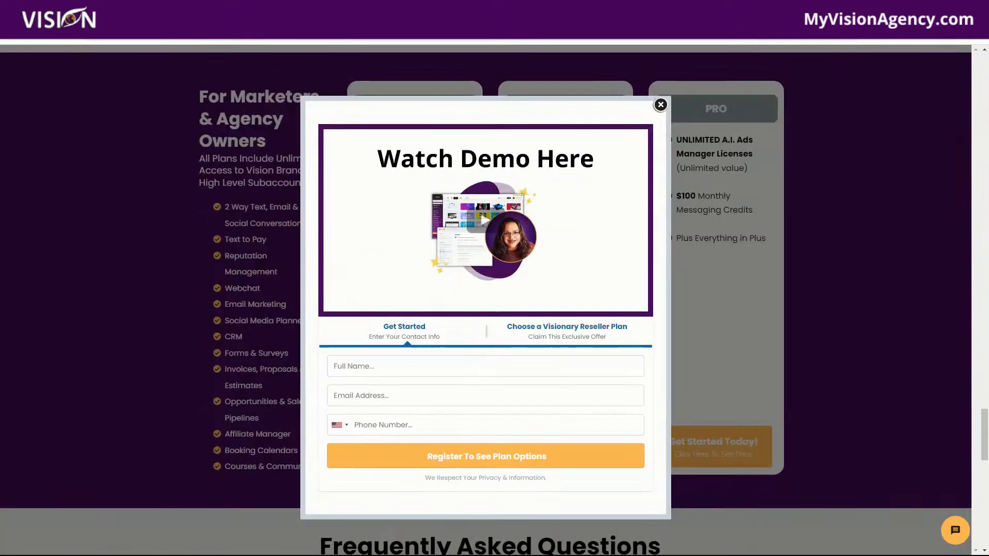
{"action": "left_click", "coordinate": [661, 105]}
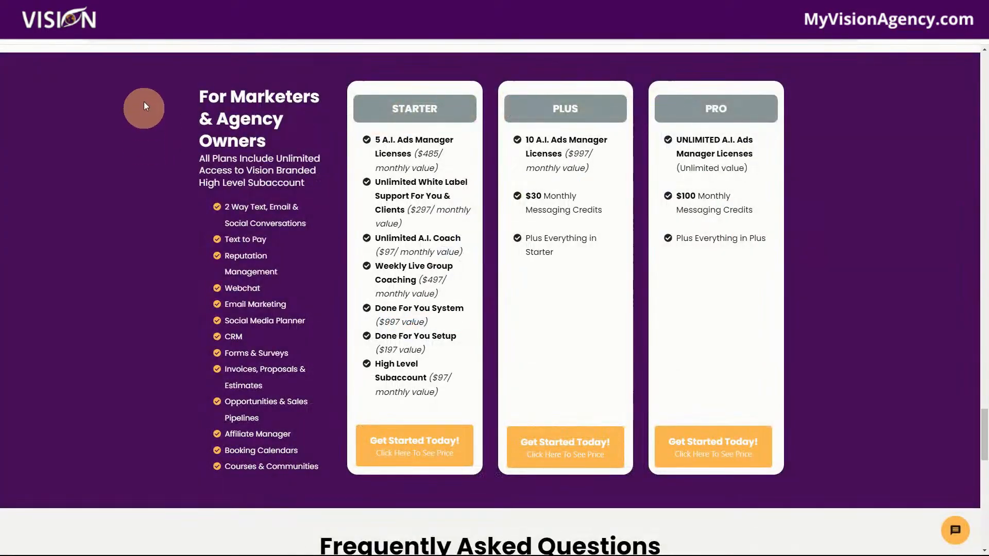
{"action": "left_click", "coordinate": [12, 37]}
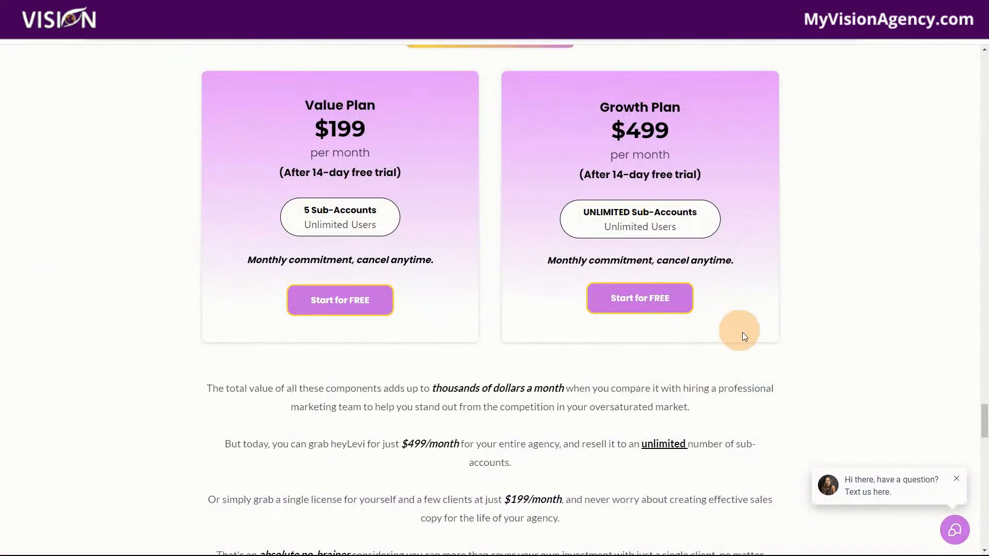
Step: Review the heyLevi plans and sign-up page, and check the contact and support options offered there
{"action": "scroll", "coordinate": [713, 307], "scroll_direction": "up", "scroll_amount": 5}
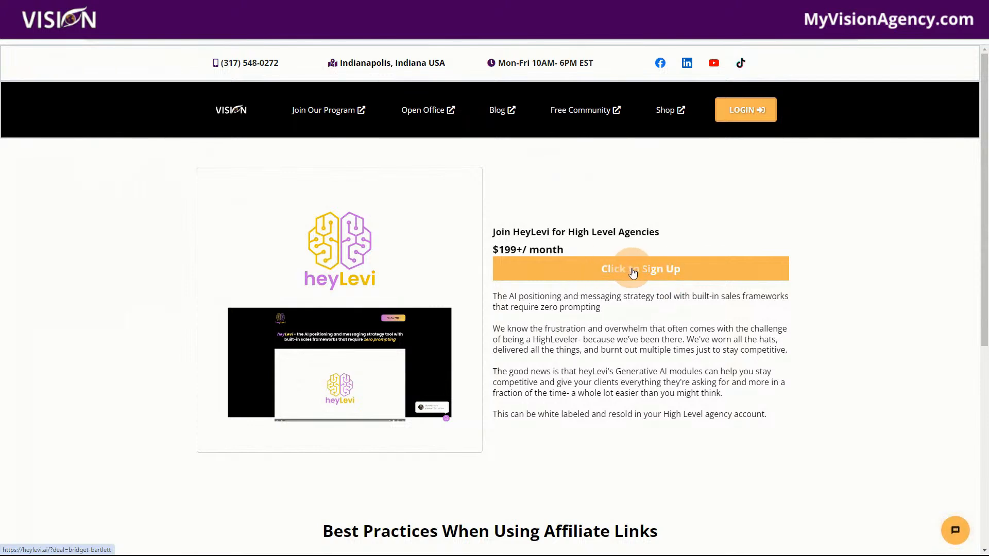
{"action": "left_click", "coordinate": [954, 530]}
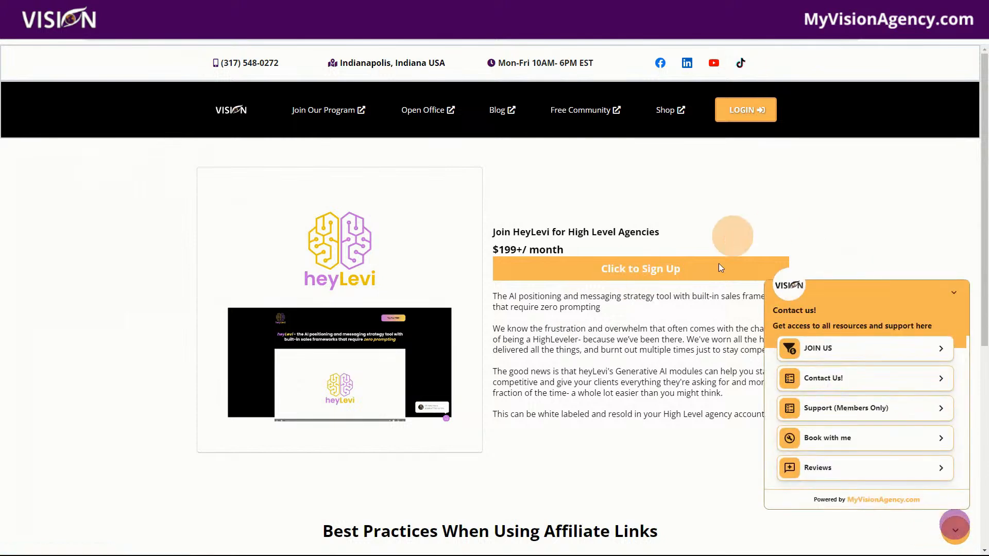
{"action": "left_click", "coordinate": [954, 293]}
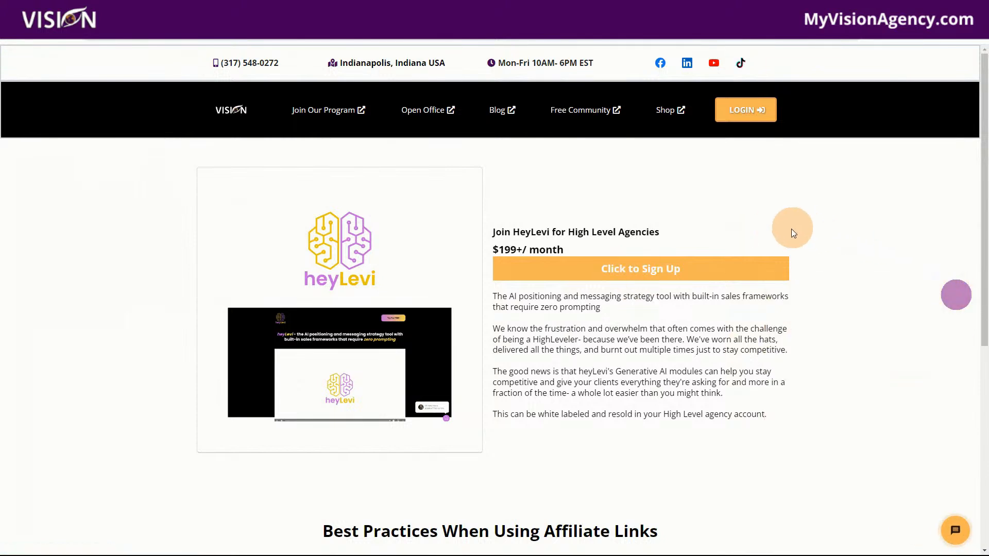